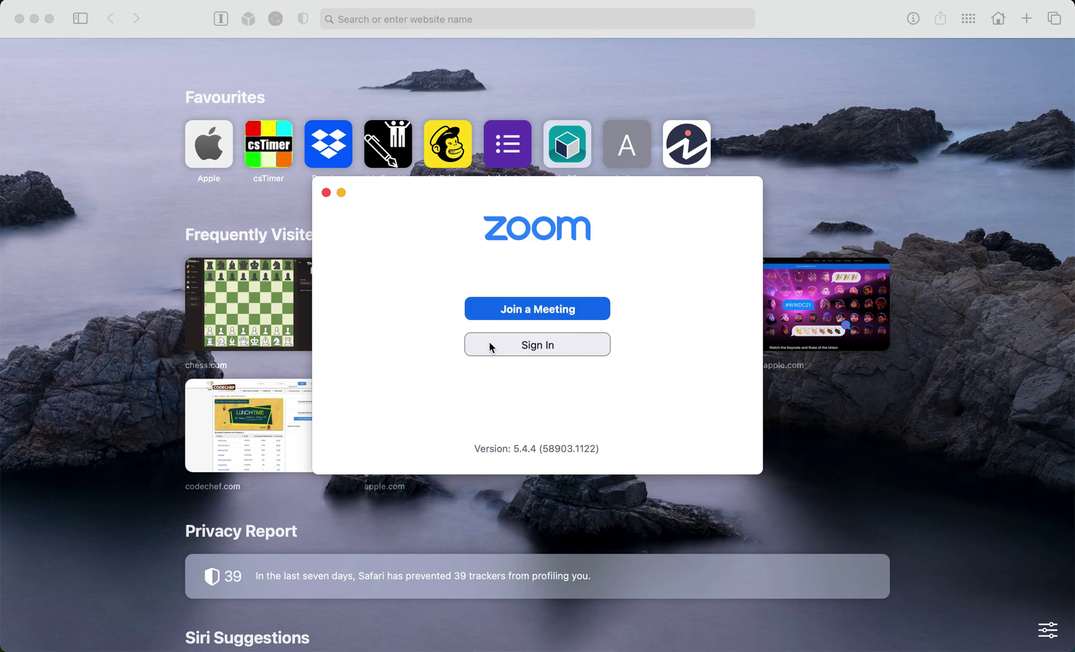
# - Sign in to Zoom with the first listed Google account, allow the page to open Zoom, and check the signed-in profile
pyautogui.click(489, 346)
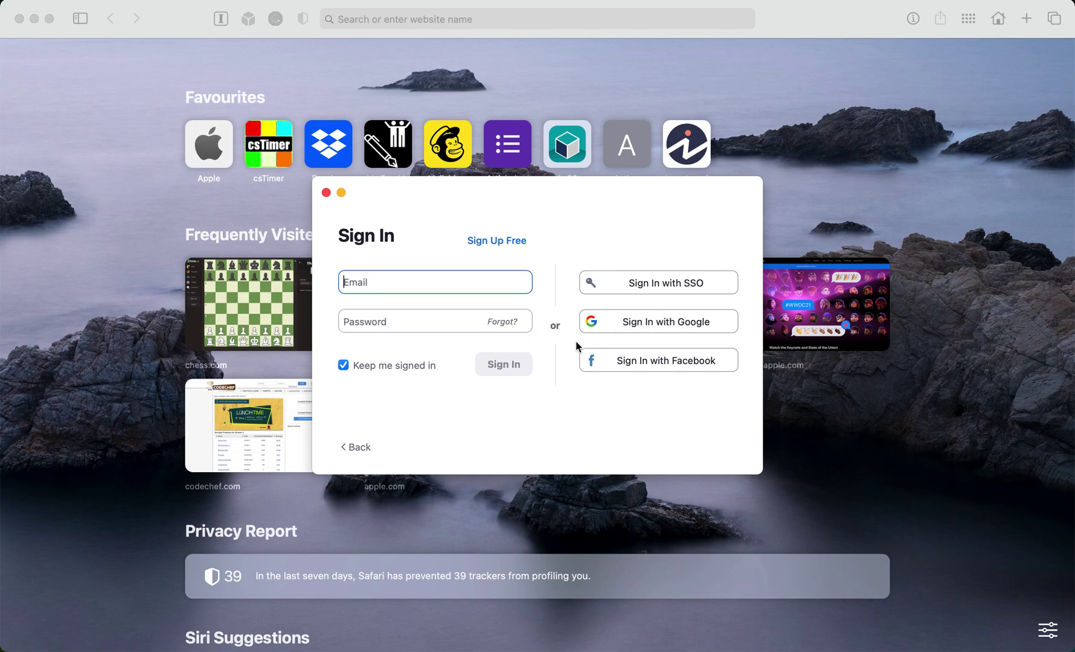
pyautogui.click(686, 322)
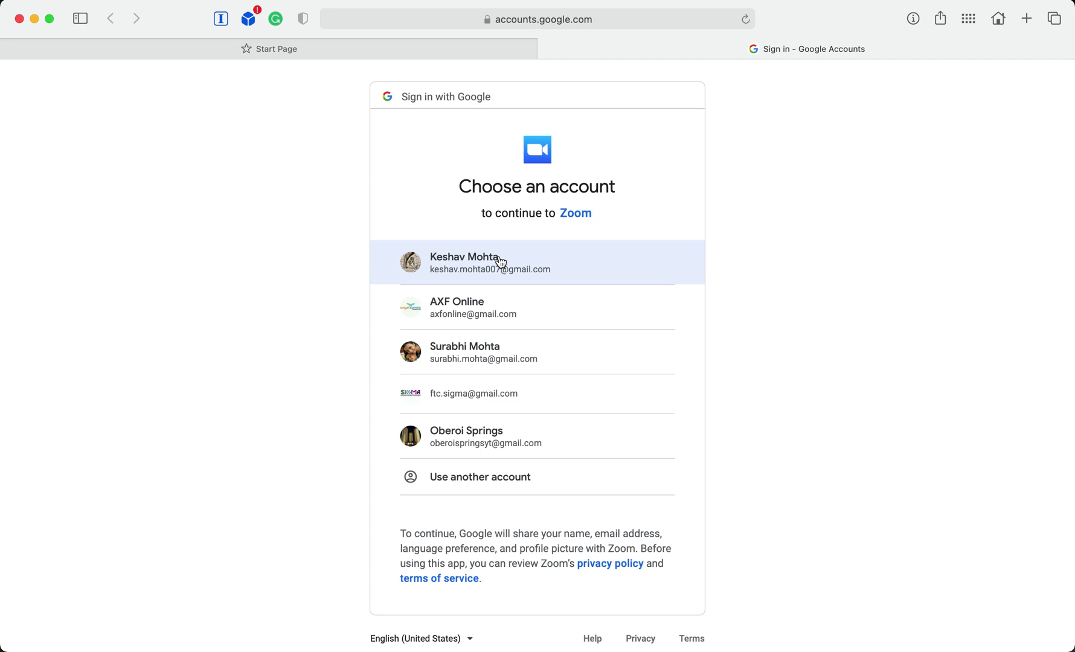
pyautogui.click(475, 258)
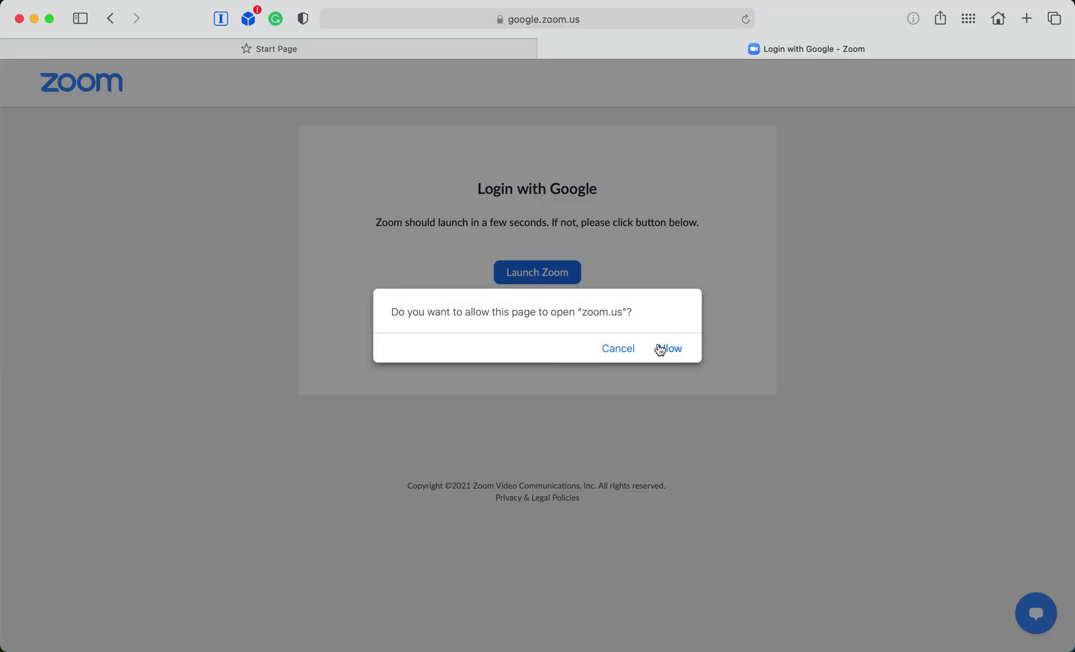
pyautogui.click(664, 349)
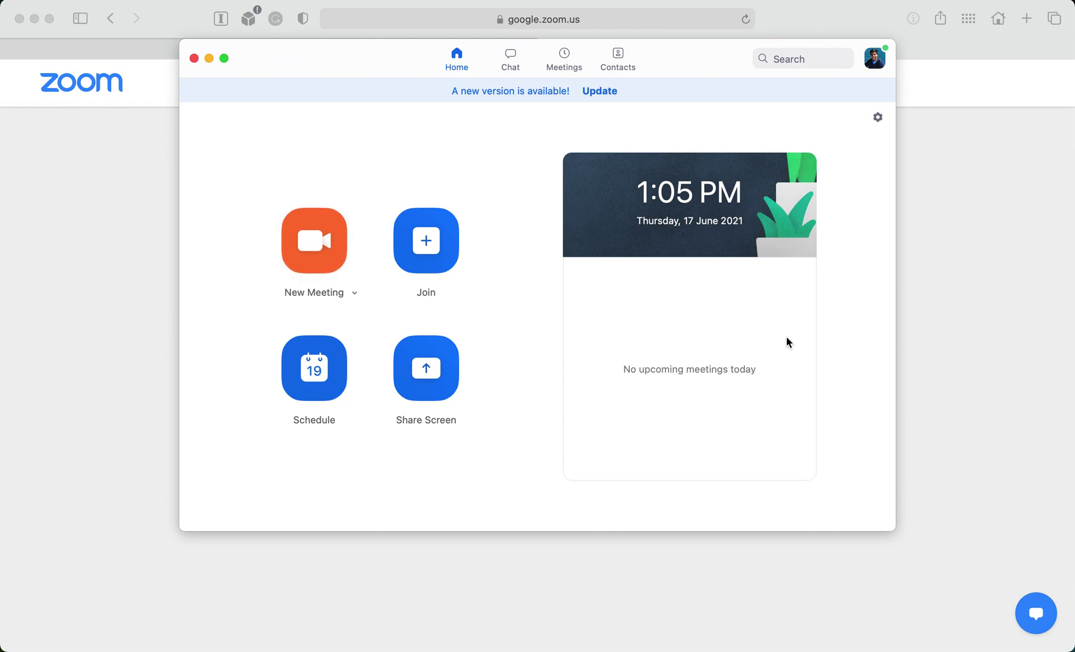
pyautogui.click(873, 61)
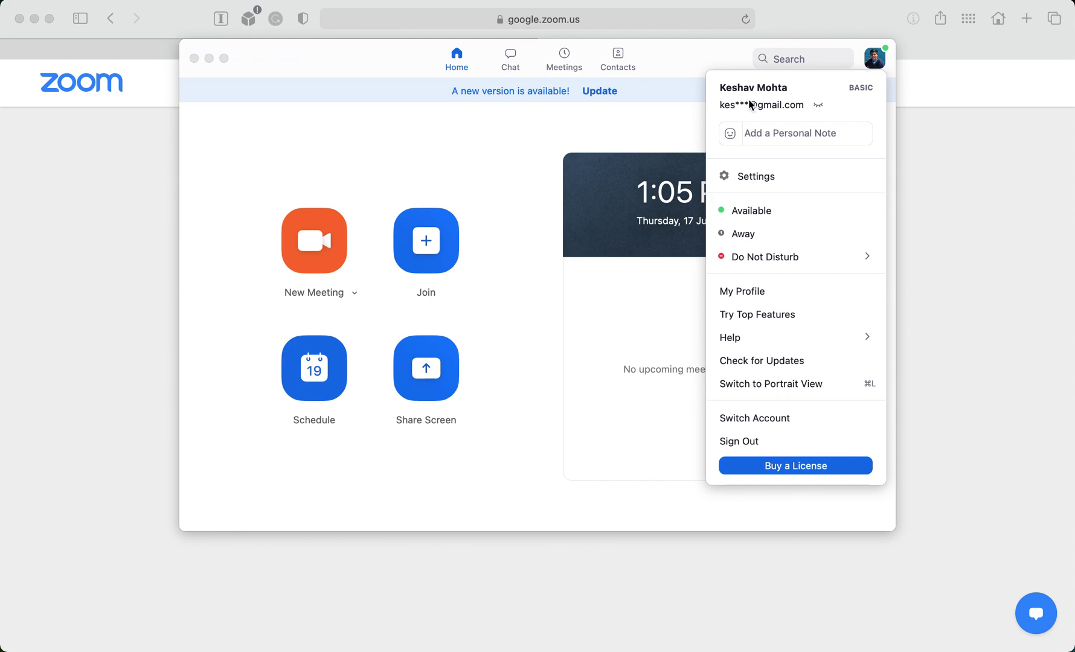
pyautogui.click(607, 145)
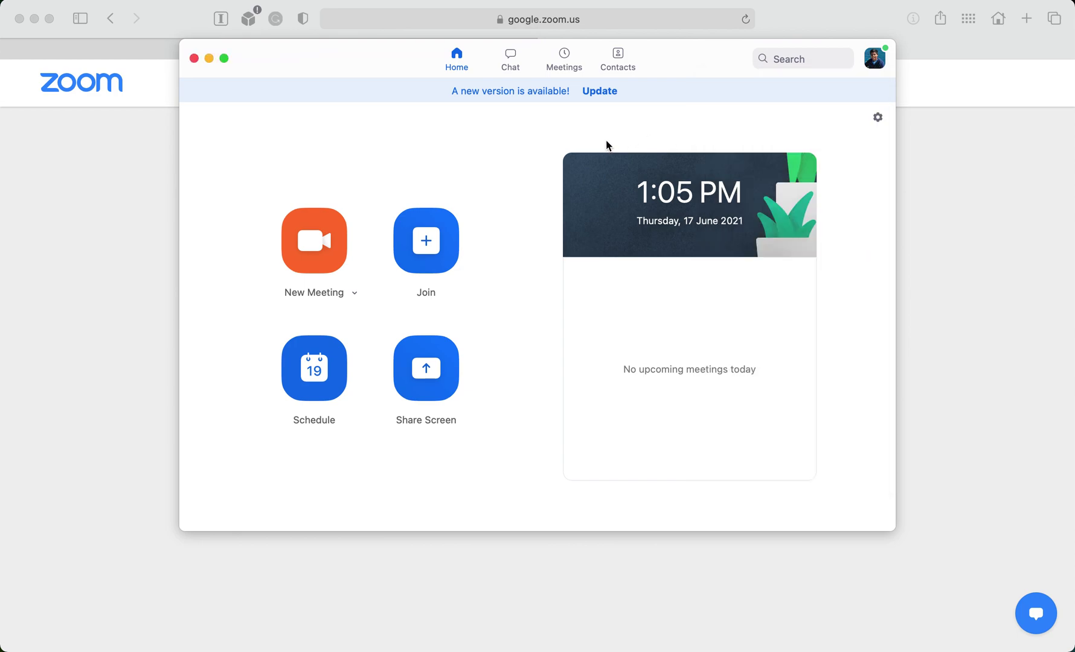
# - Start a new meeting with the camera turned off and the microphone muted
pyautogui.click(322, 239)
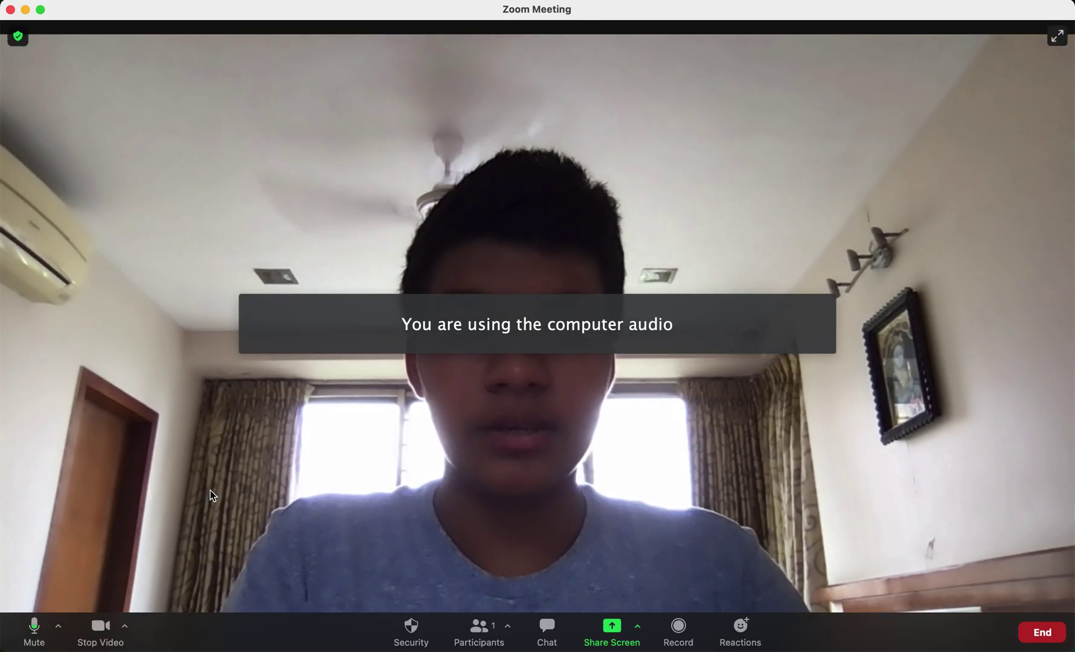
pyautogui.click(112, 626)
pyautogui.click(15, 632)
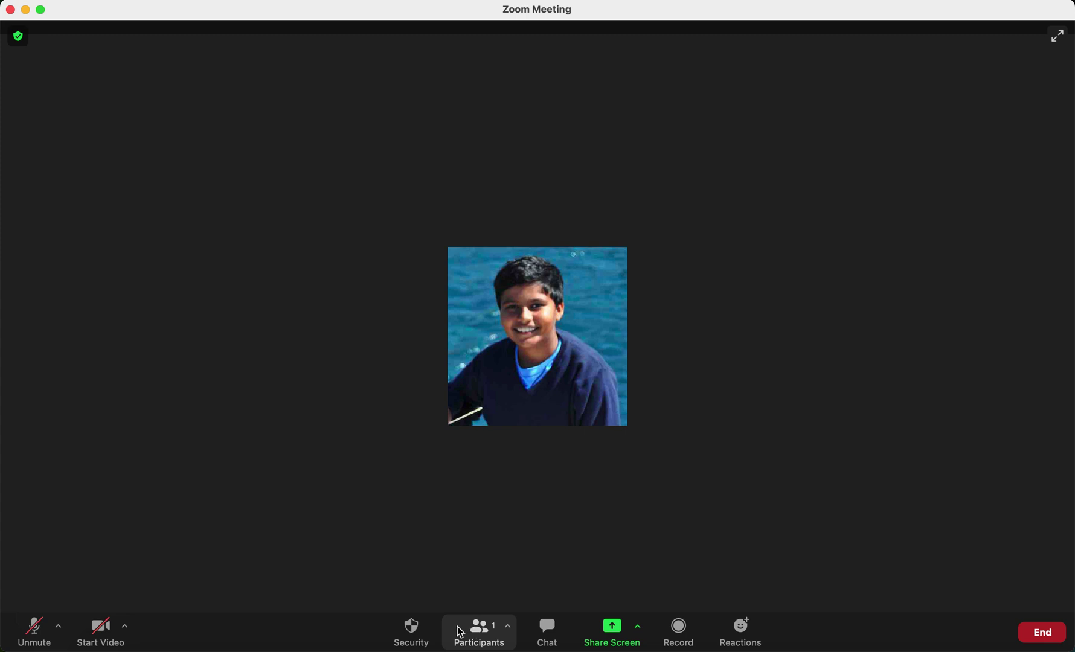
# - Show the meeting's participants list and copy the invite link from its invitation window
pyautogui.click(474, 631)
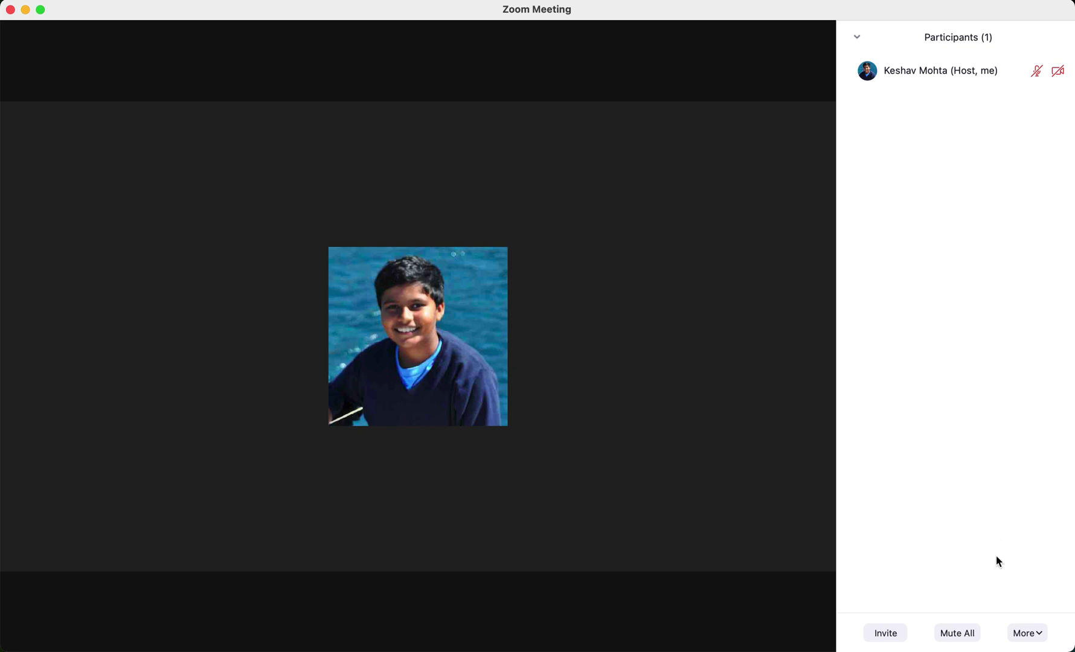
pyautogui.click(885, 633)
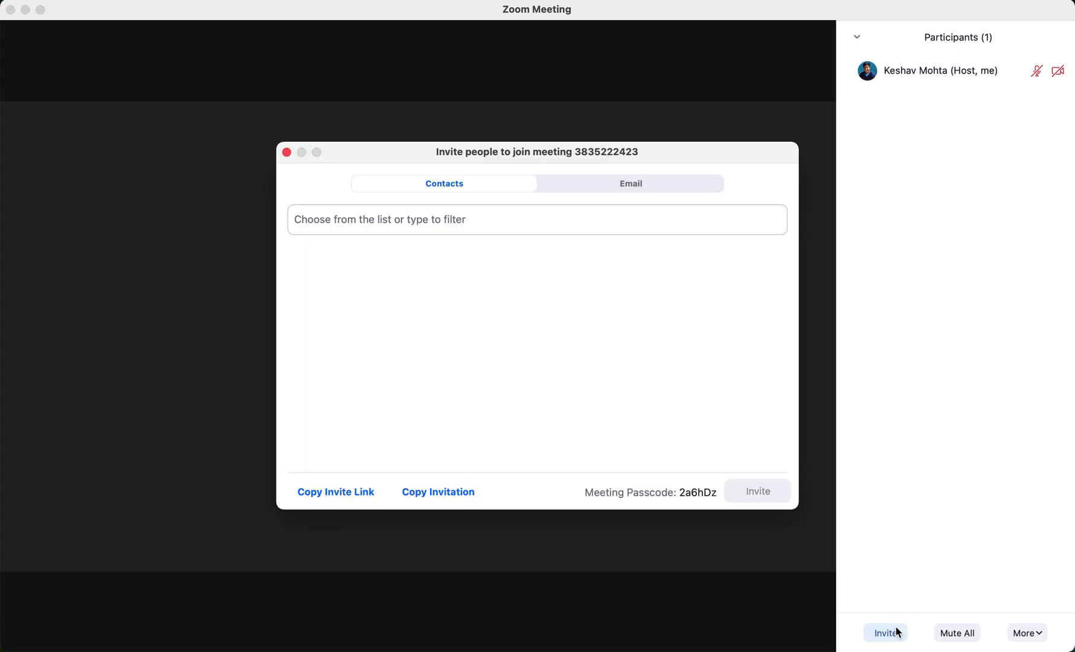
pyautogui.click(356, 495)
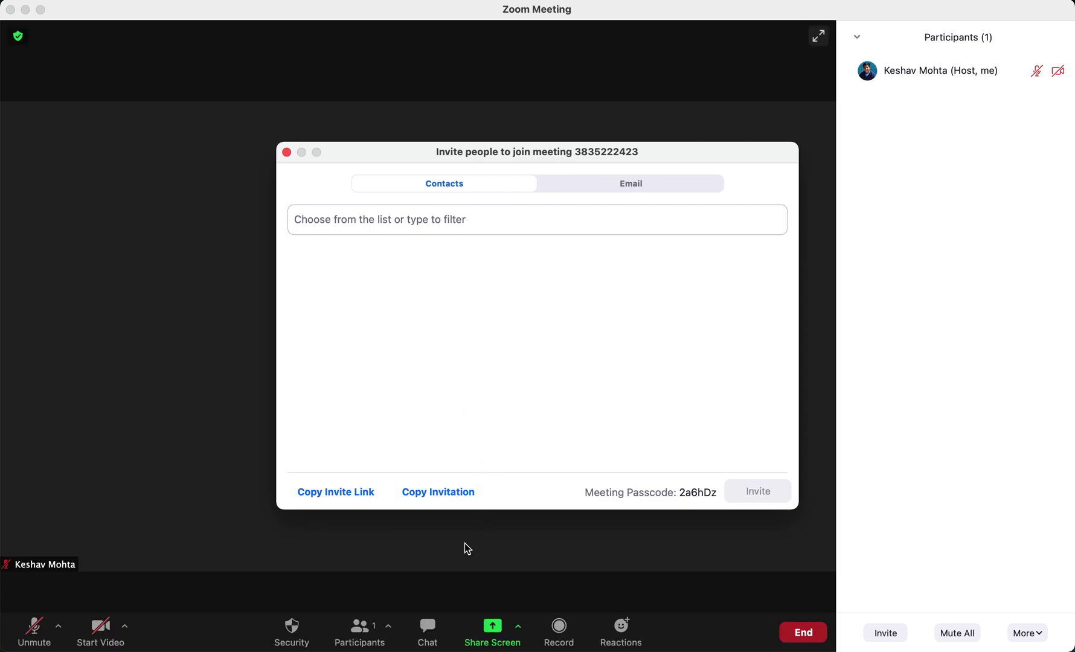
pyautogui.click(286, 152)
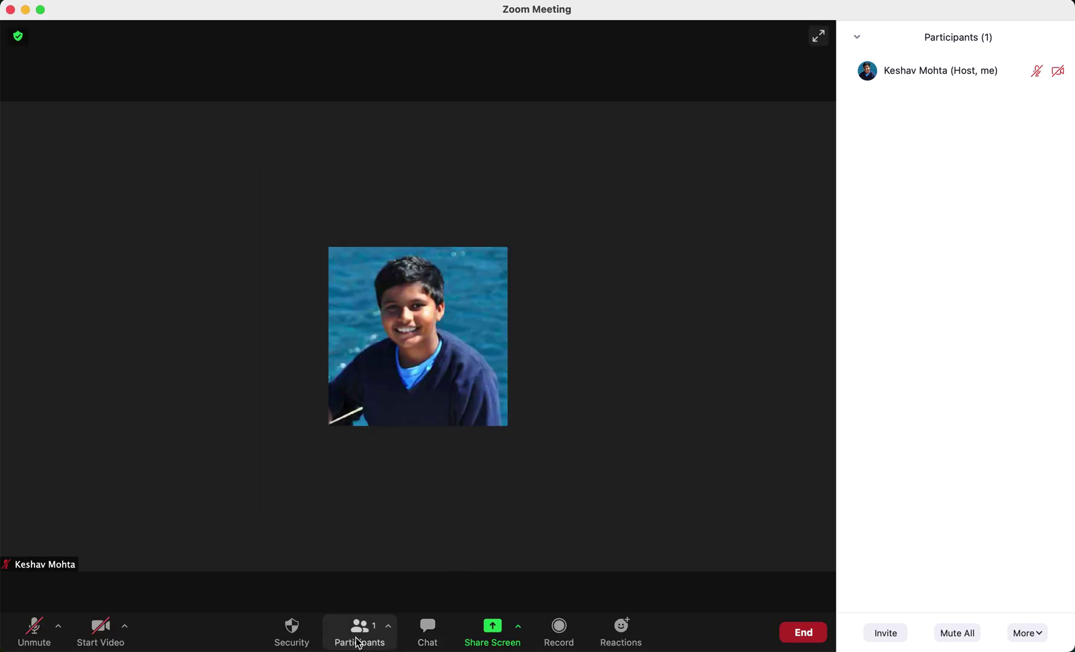
pyautogui.click(358, 636)
pyautogui.click(462, 634)
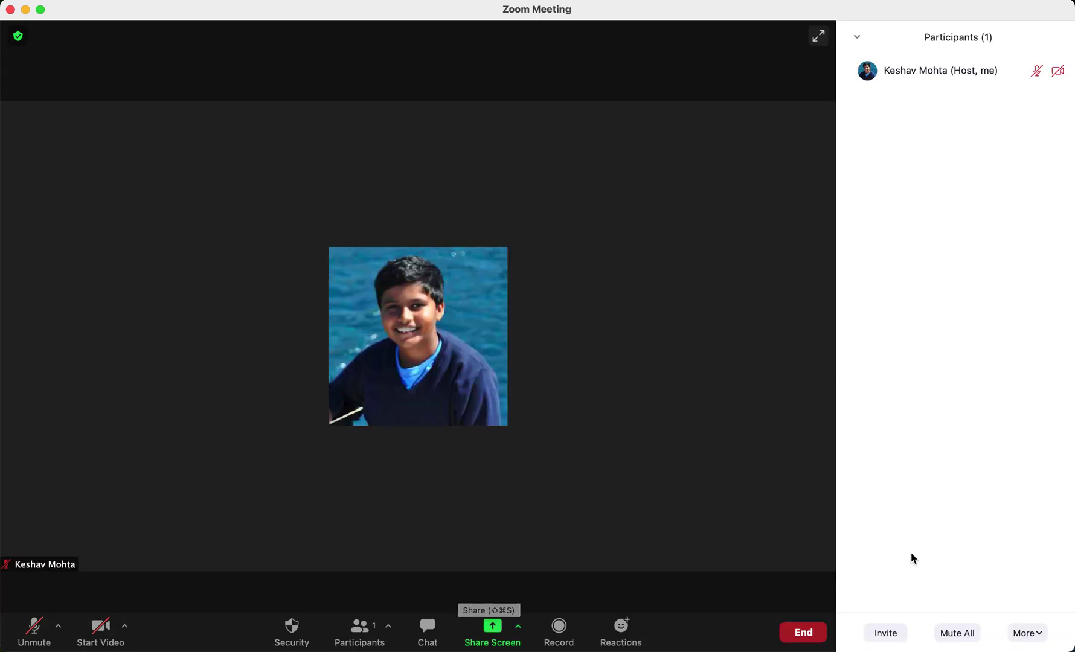
pyautogui.click(890, 641)
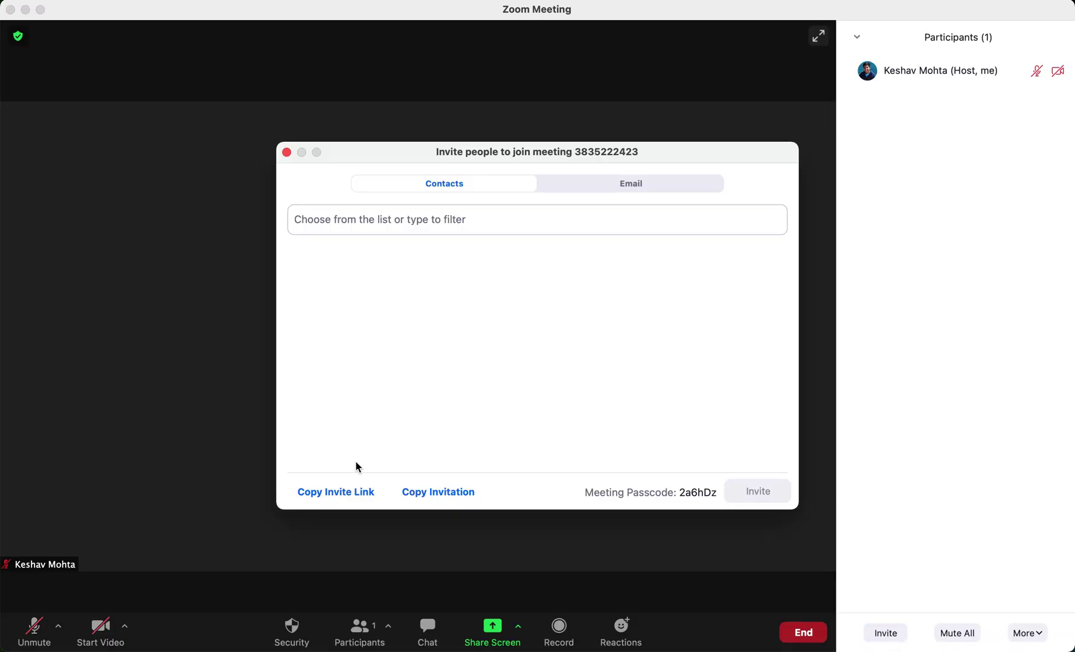
pyautogui.click(340, 493)
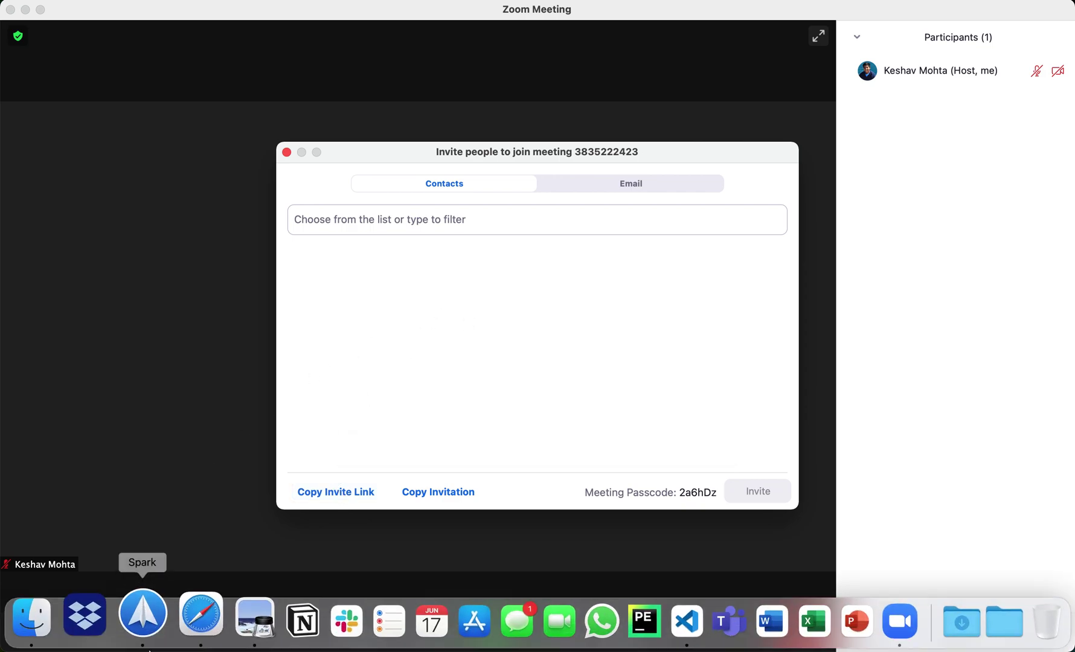
# - Switch to the Spark mail app and address a new message to the host's own contact
pyautogui.click(144, 616)
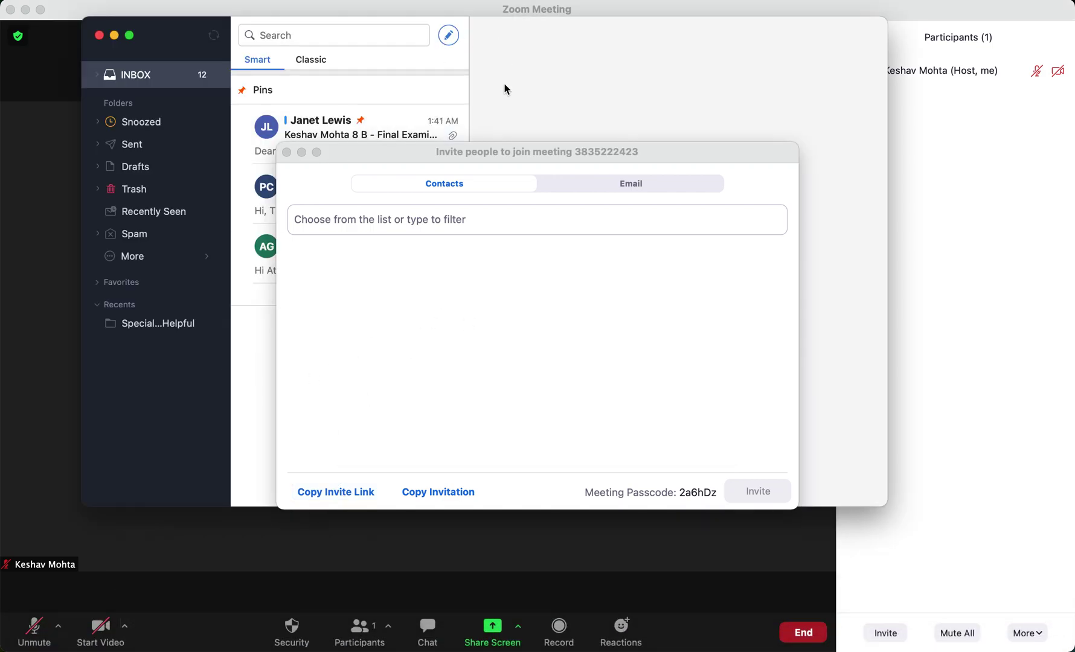
pyautogui.click(284, 167)
pyautogui.click(448, 35)
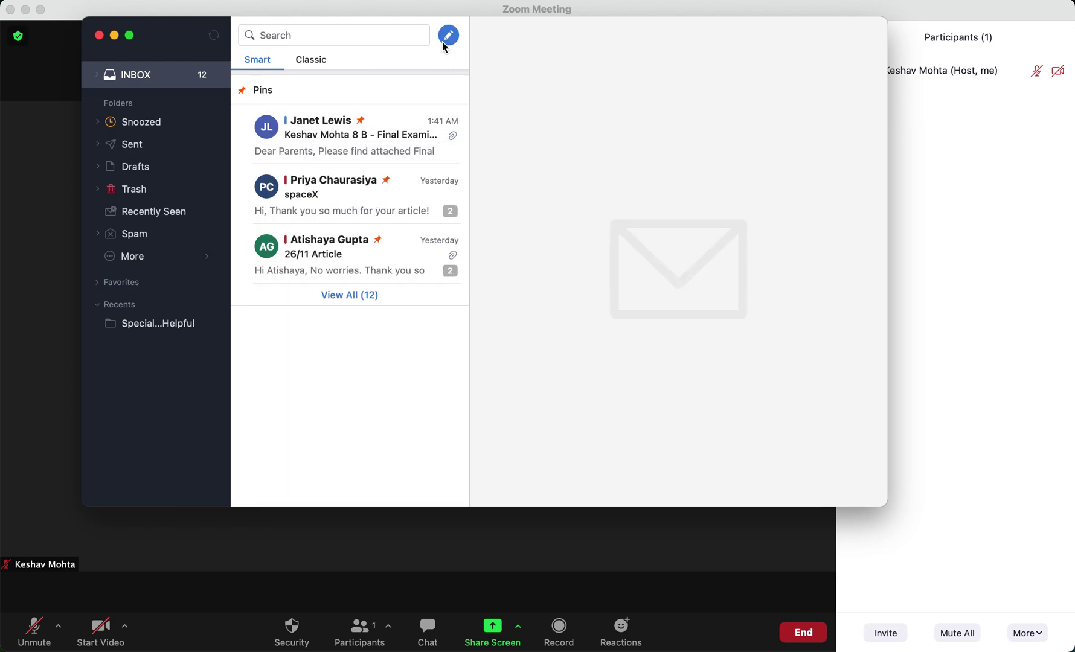
pyautogui.write('kes')
pyautogui.press('Return')
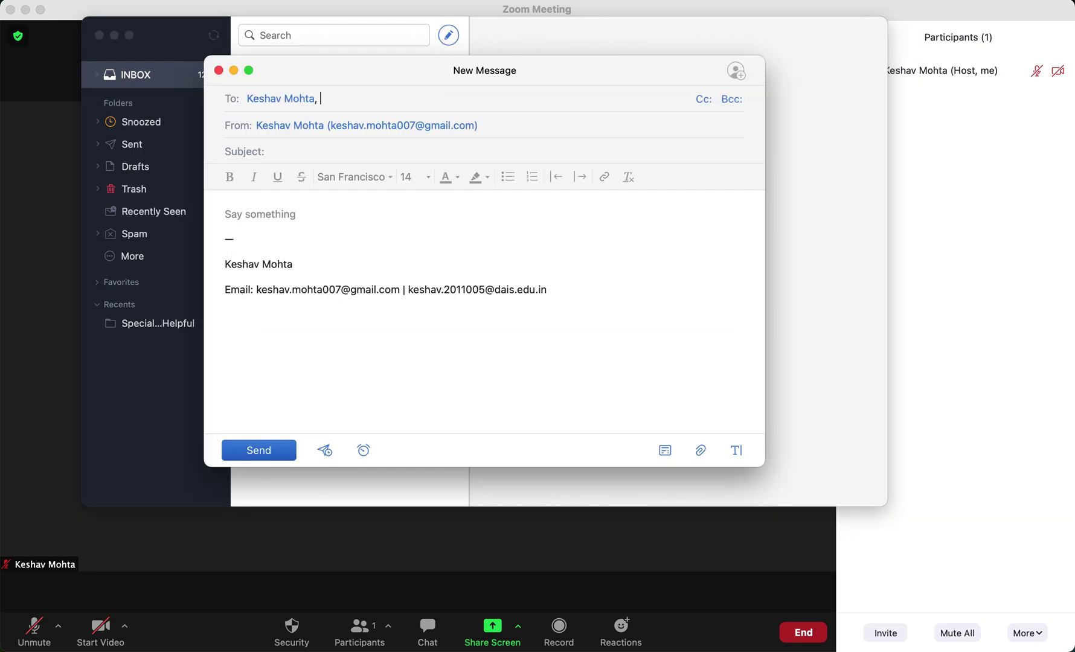
# - Paste the meeting's invite link into the message body, send the email, and return to the Zoom meeting
pyautogui.click(247, 213)
pyautogui.press('super+v')
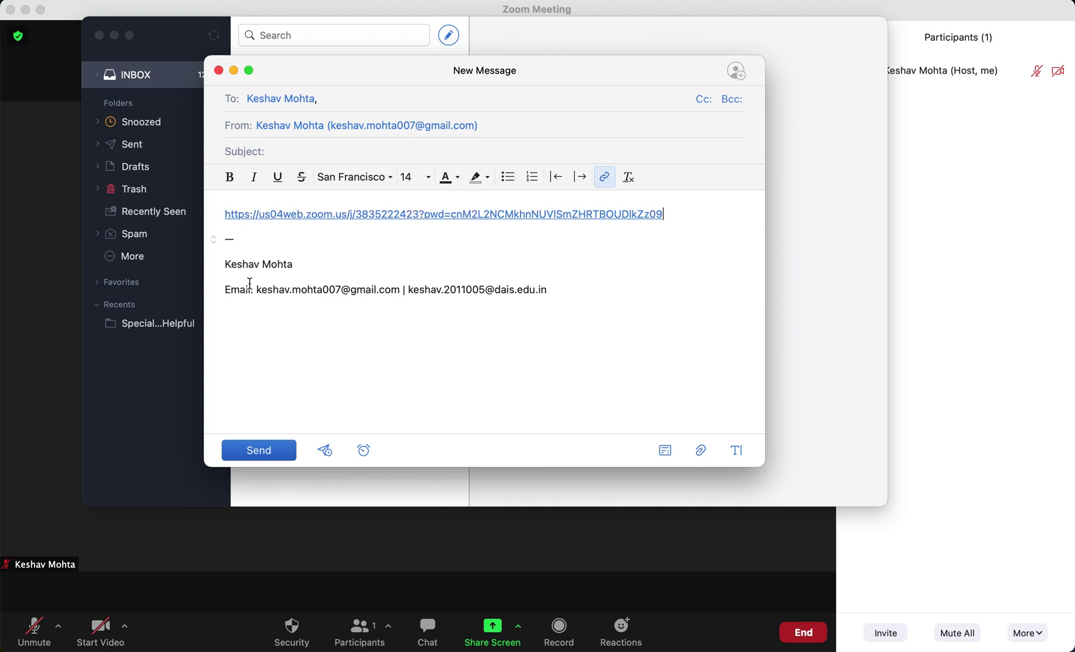
pyautogui.click(254, 450)
pyautogui.click(492, 320)
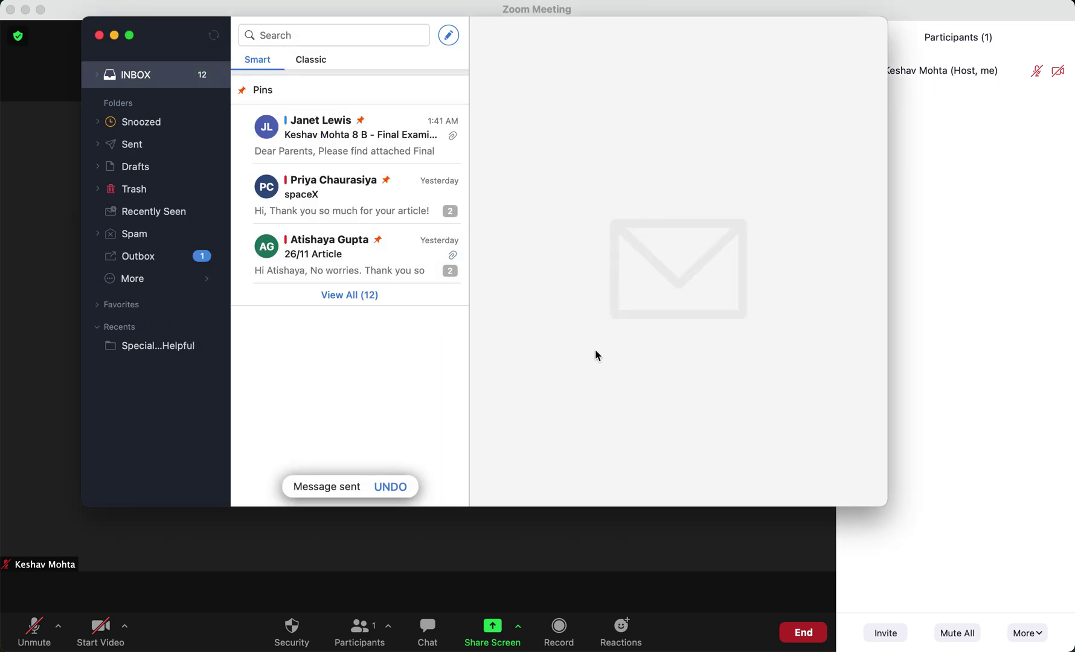
pyautogui.click(465, 526)
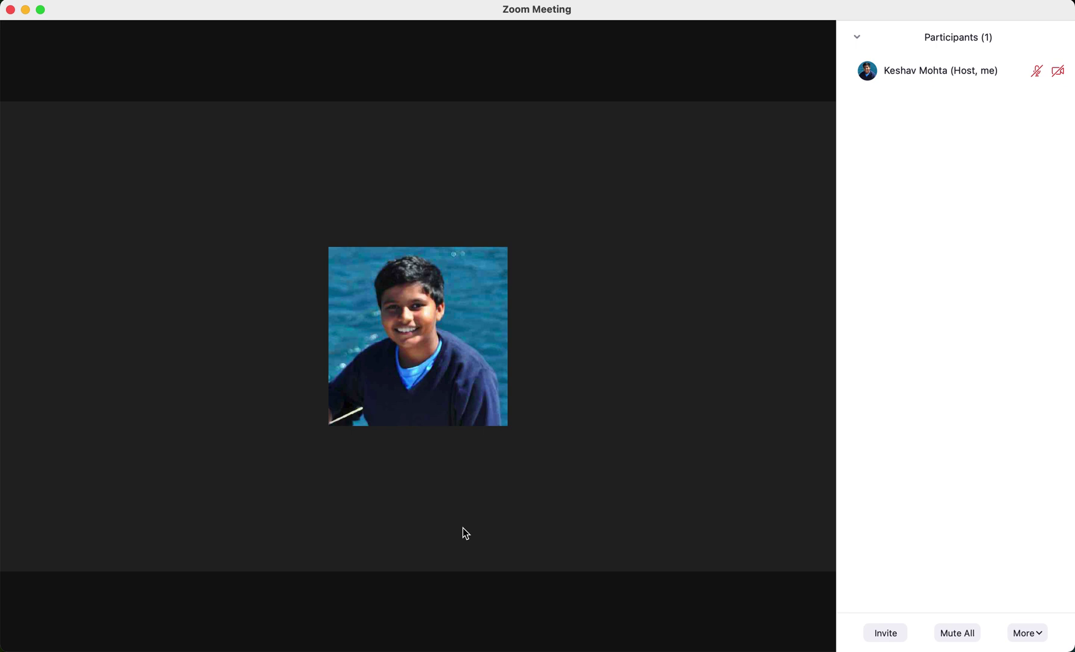
# - Close the participants list and try out the microphone and camera, turning each on and off again
pyautogui.press('super+u')
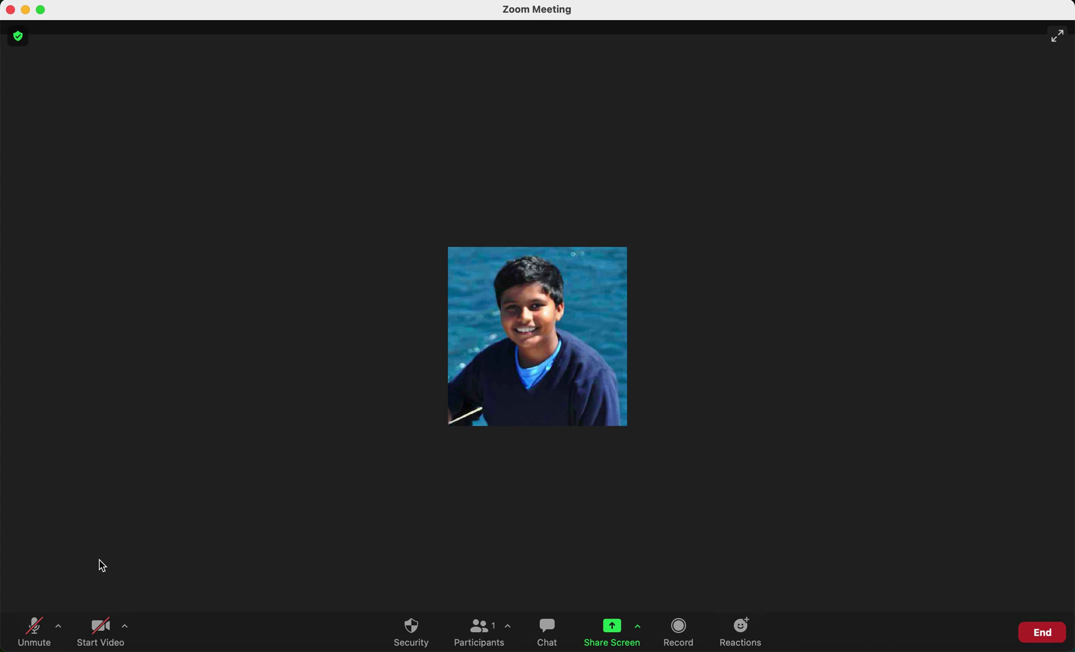
pyautogui.click(35, 631)
pyautogui.click(35, 628)
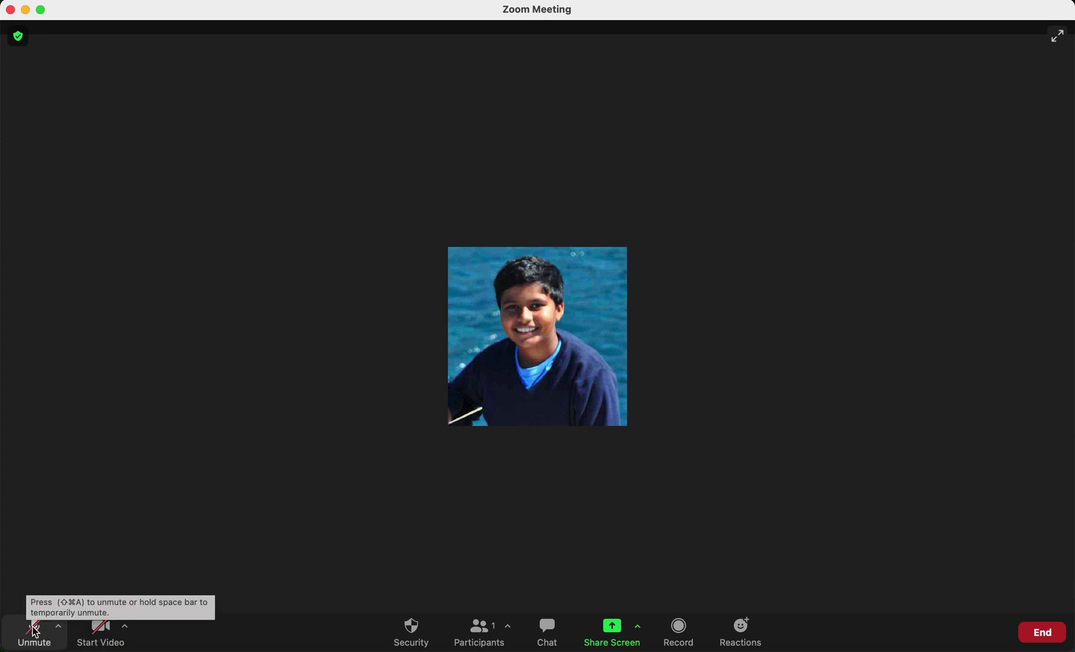
pyautogui.click(35, 631)
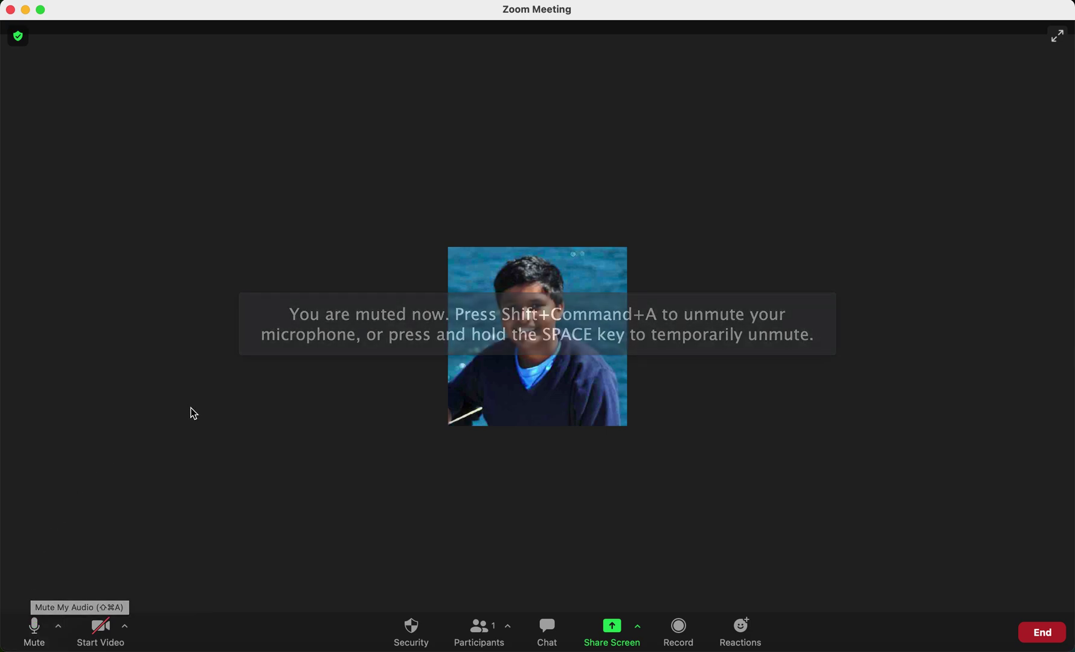
pyautogui.click(107, 628)
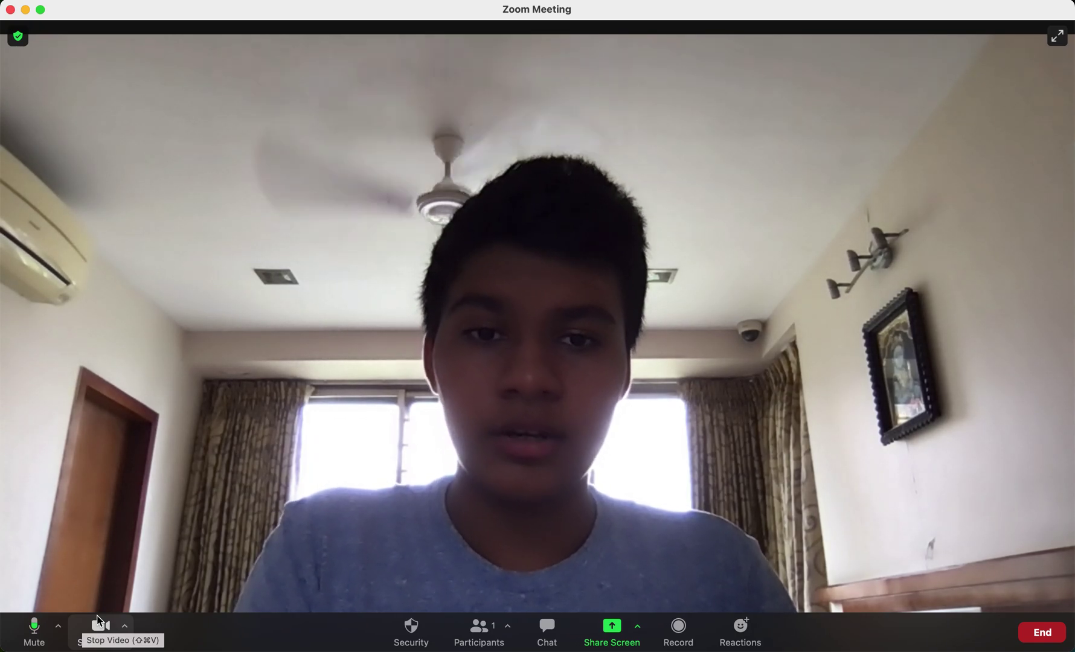
pyautogui.click(98, 622)
pyautogui.click(58, 626)
pyautogui.click(33, 633)
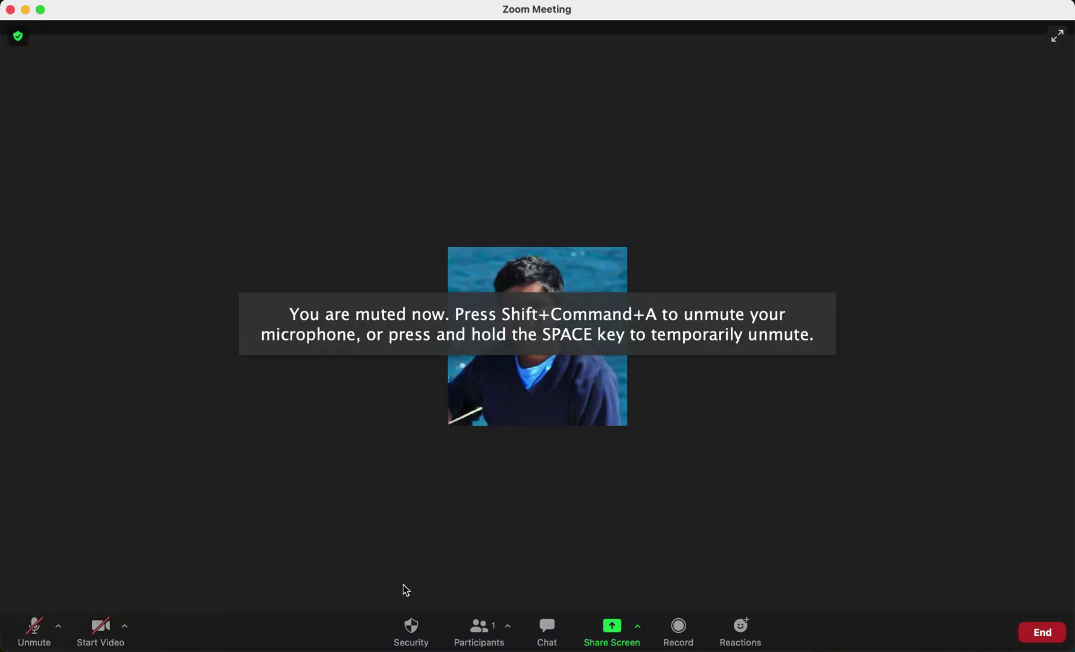
# - Send "Hello" to everyone in the meeting chat, and close the chat and participants list
pyautogui.click(478, 634)
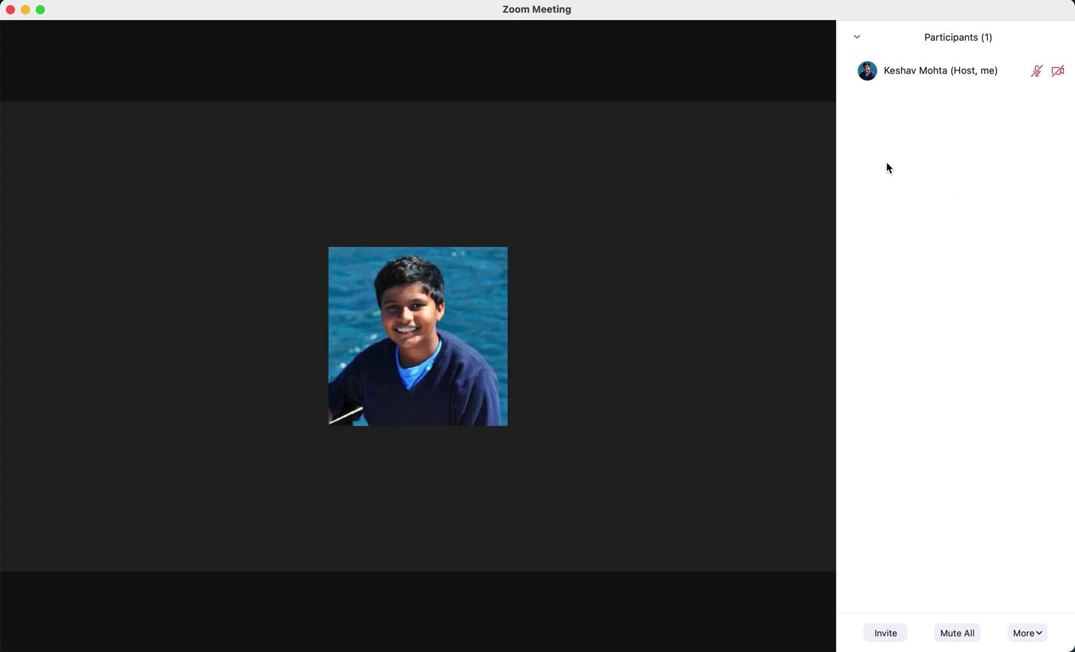
pyautogui.moveTo(681, 281)
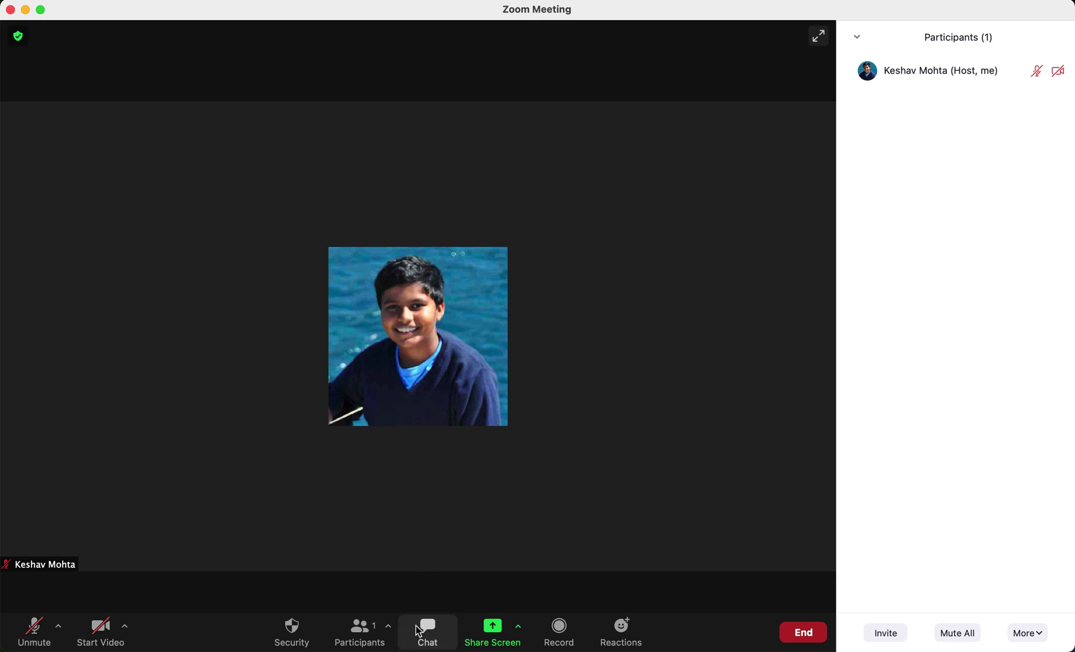
pyautogui.click(417, 629)
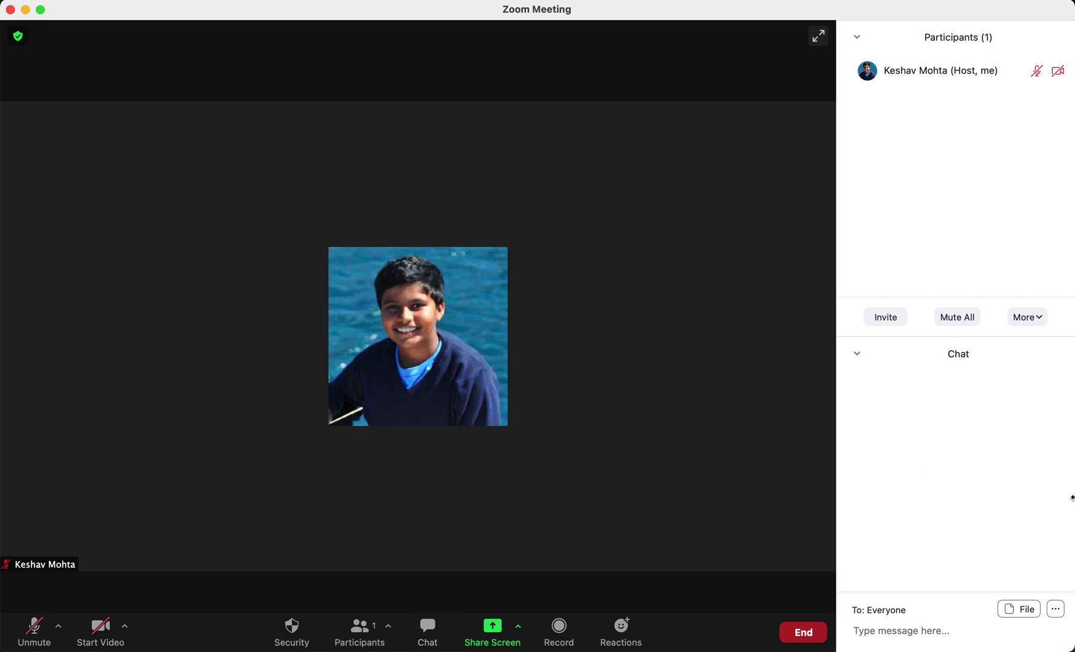
pyautogui.write('Hello')
pyautogui.press('Return')
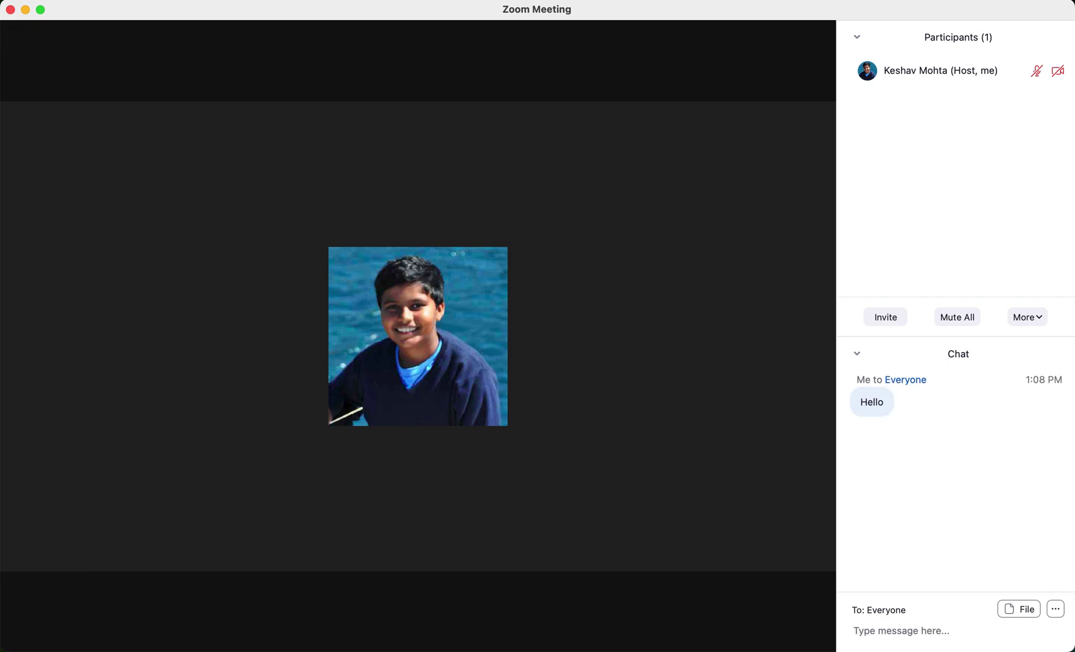
pyautogui.moveTo(900, 410)
pyautogui.moveTo(535, 403)
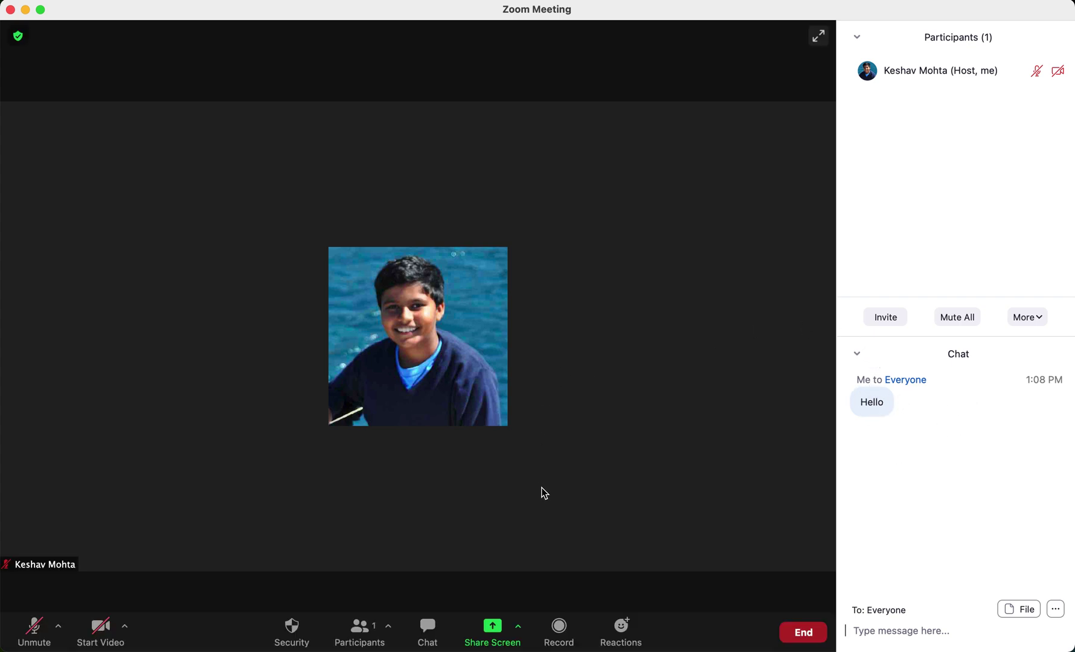
pyautogui.click(427, 632)
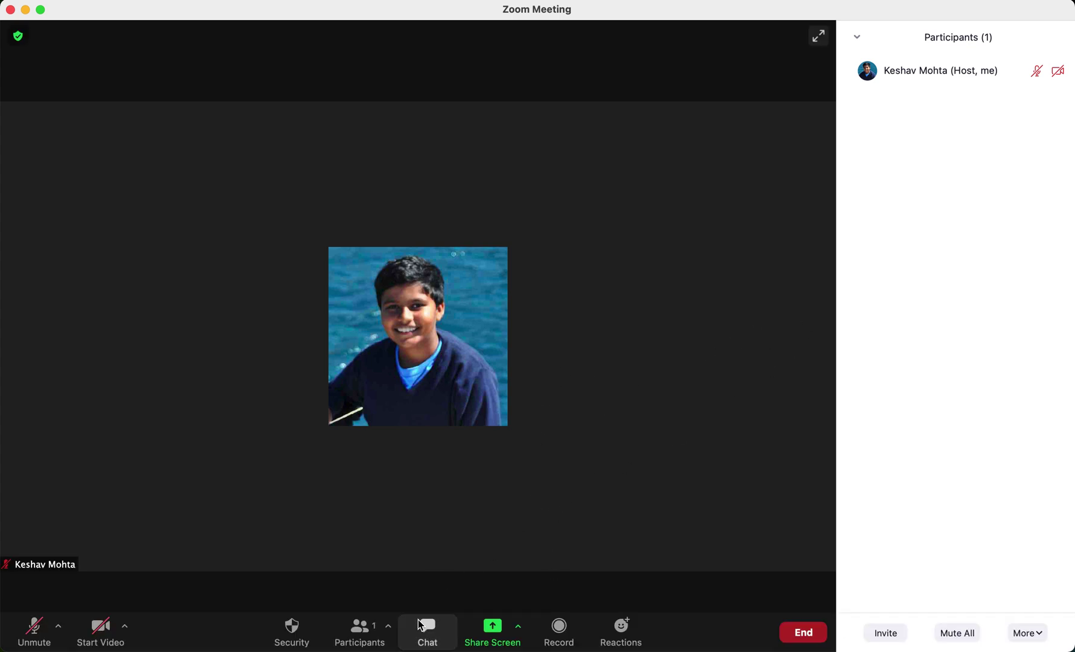
pyautogui.click(373, 638)
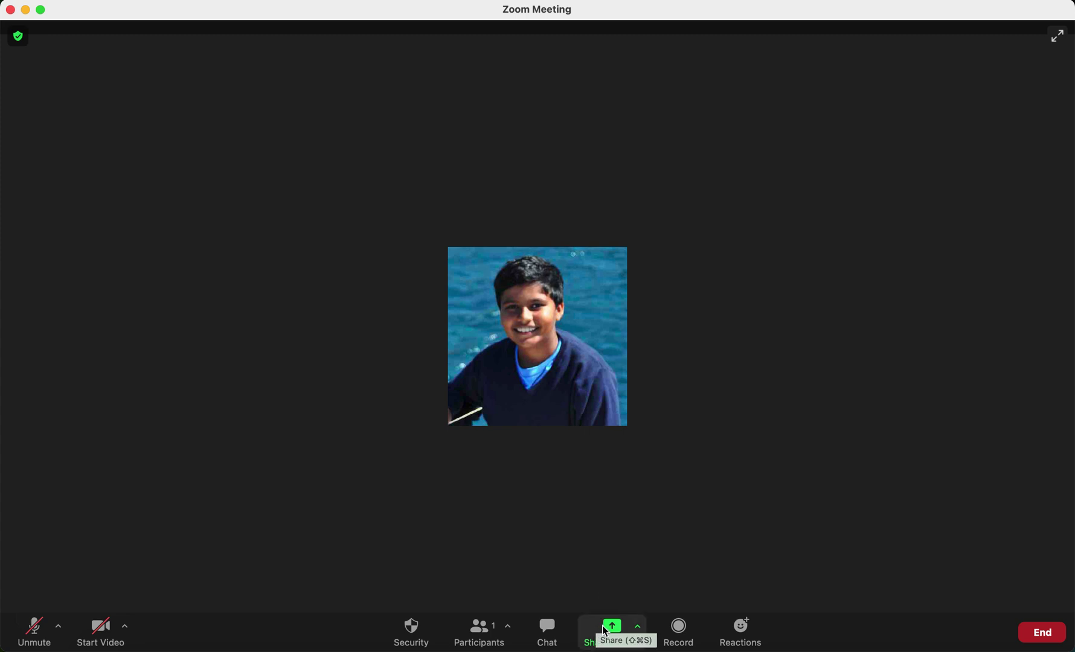
# - Share a whiteboard with the meeting instead of the Safari login window
pyautogui.click(610, 629)
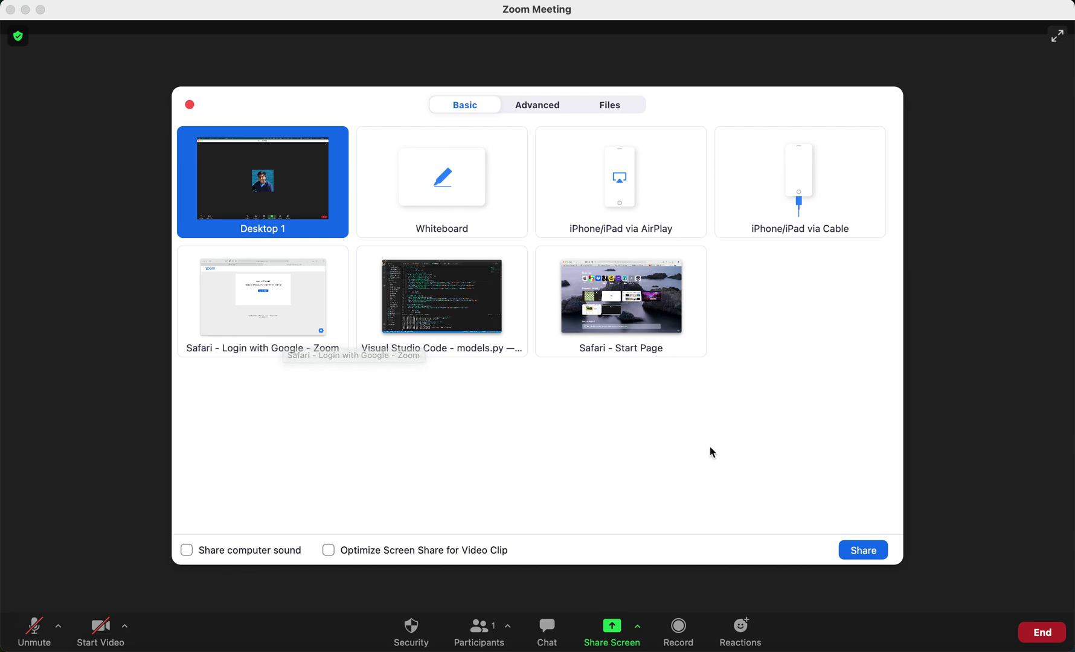
pyautogui.click(241, 321)
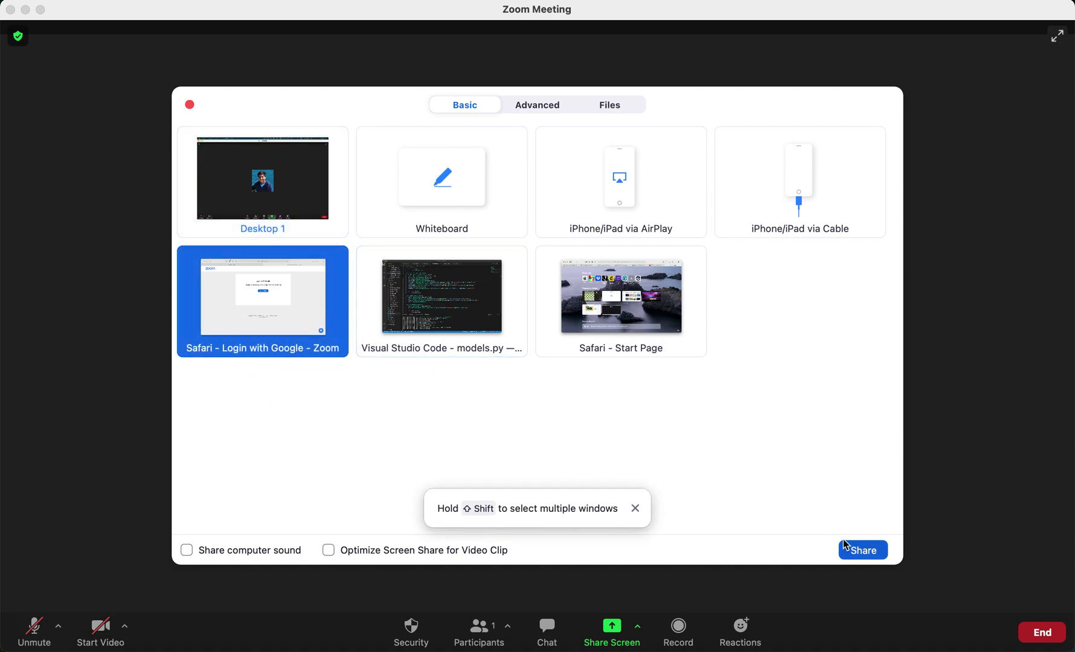
pyautogui.click(465, 188)
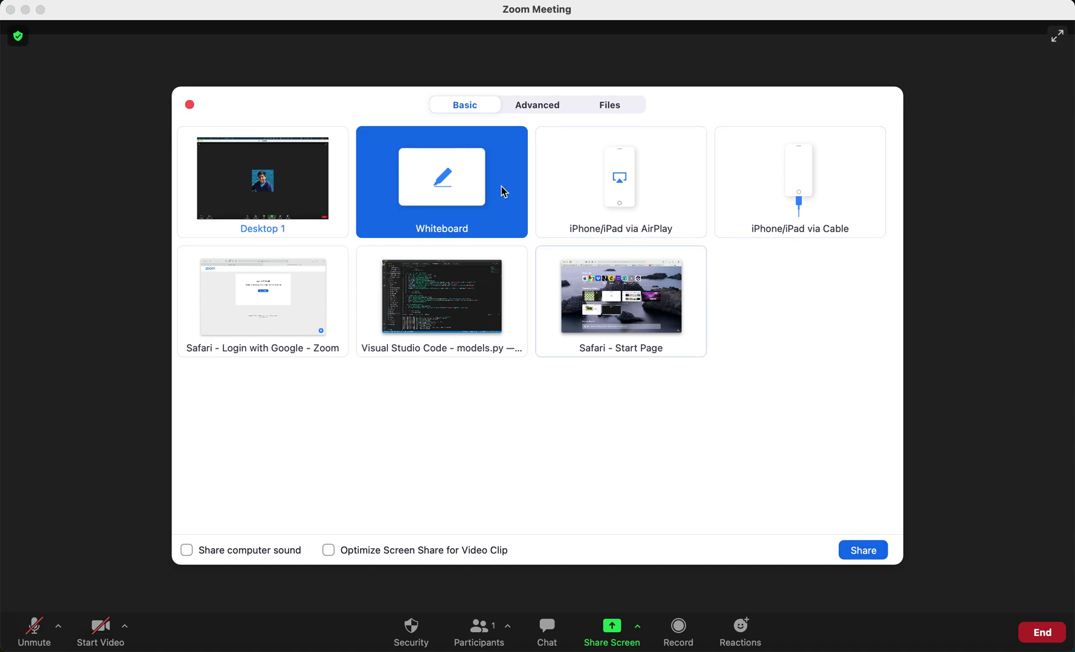
pyautogui.click(847, 550)
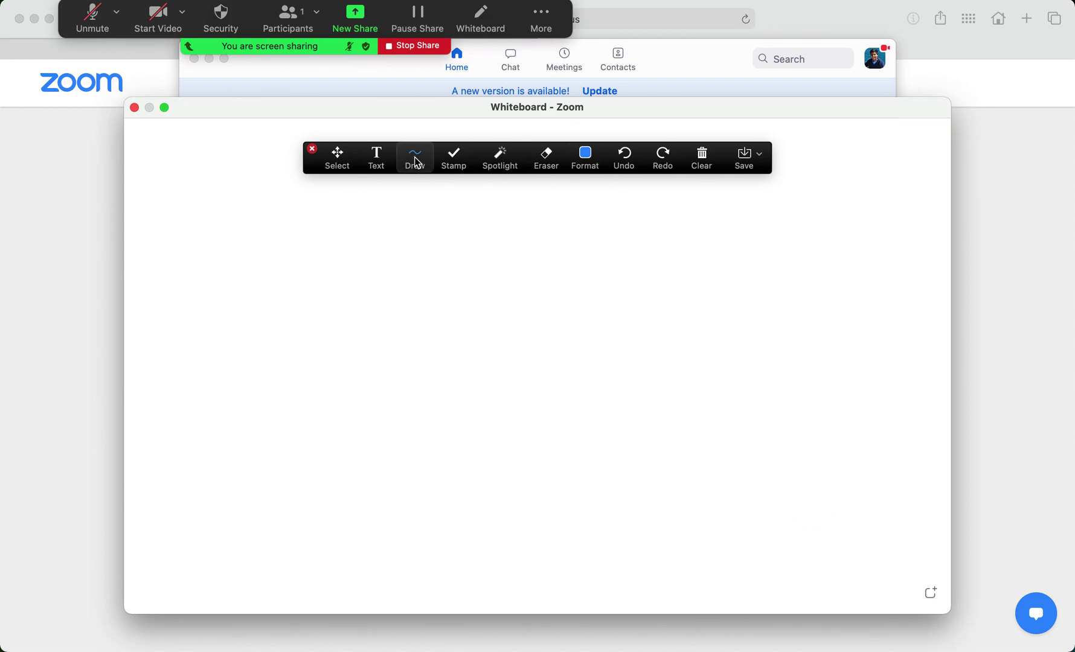
# - Handwrite a short greeting on the whiteboard with the freehand Draw tool, and undo its strokes
pyautogui.click(416, 159)
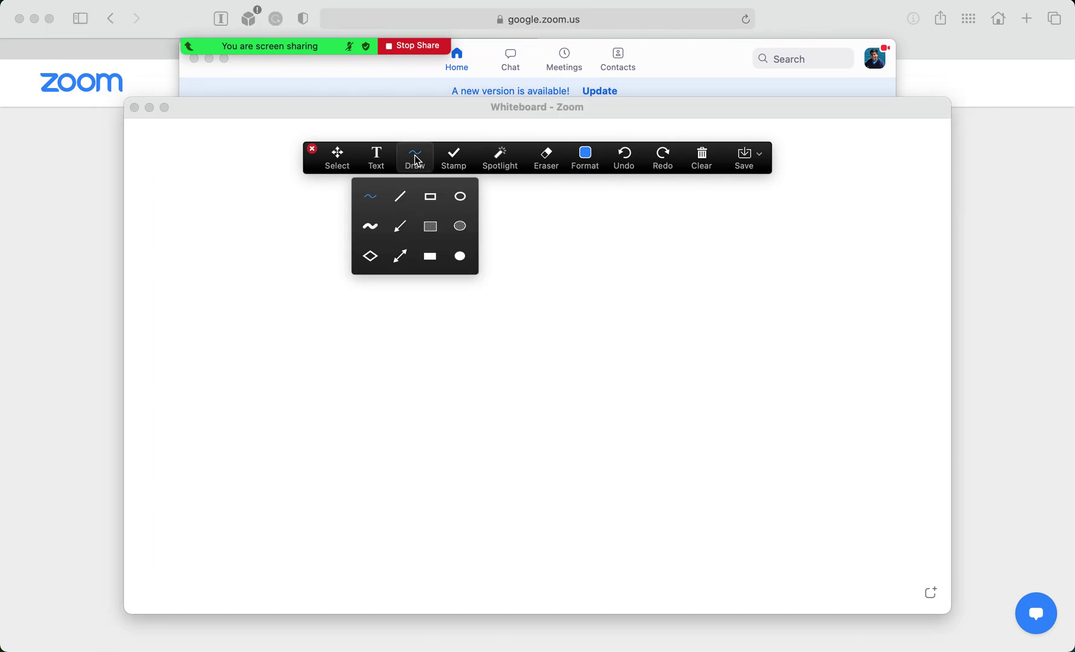
pyautogui.click(369, 198)
pyautogui.moveTo(304, 279); pyautogui.dragTo(304, 391)
pyautogui.moveTo(304, 312)
pyautogui.mouseDown()
pyautogui.moveTo(372, 273)
pyautogui.moveTo(396, 385)
pyautogui.mouseUp()
pyautogui.moveTo(423, 334)
pyautogui.mouseDown()
pyautogui.moveTo(414, 313)
pyautogui.moveTo(462, 372)
pyautogui.mouseUp()
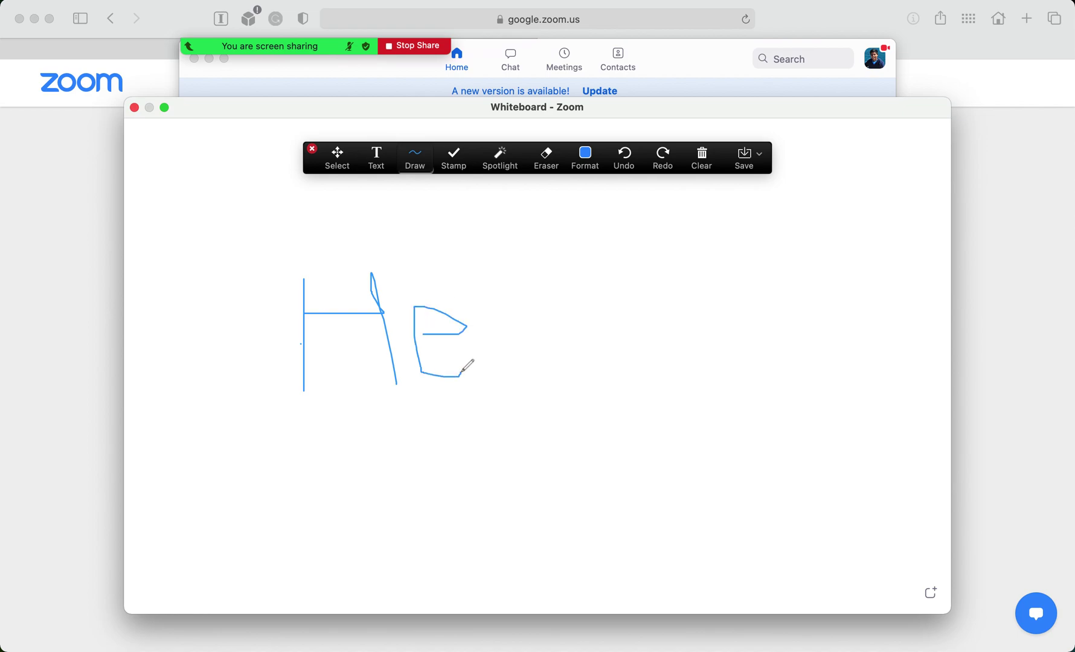
pyautogui.moveTo(484, 272); pyautogui.dragTo(487, 364)
pyautogui.moveTo(517, 278); pyautogui.dragTo(520, 361)
pyautogui.moveTo(573, 288)
pyautogui.mouseDown()
pyautogui.moveTo(567, 296)
pyautogui.moveTo(662, 284)
pyautogui.moveTo(569, 297)
pyautogui.mouseUp()
pyautogui.click(620, 159)
pyautogui.click(619, 158)
pyautogui.click(619, 159)
# - Add a text line to the whiteboard that introduces the host by first name
pyautogui.click(376, 158)
pyautogui.click(309, 389)
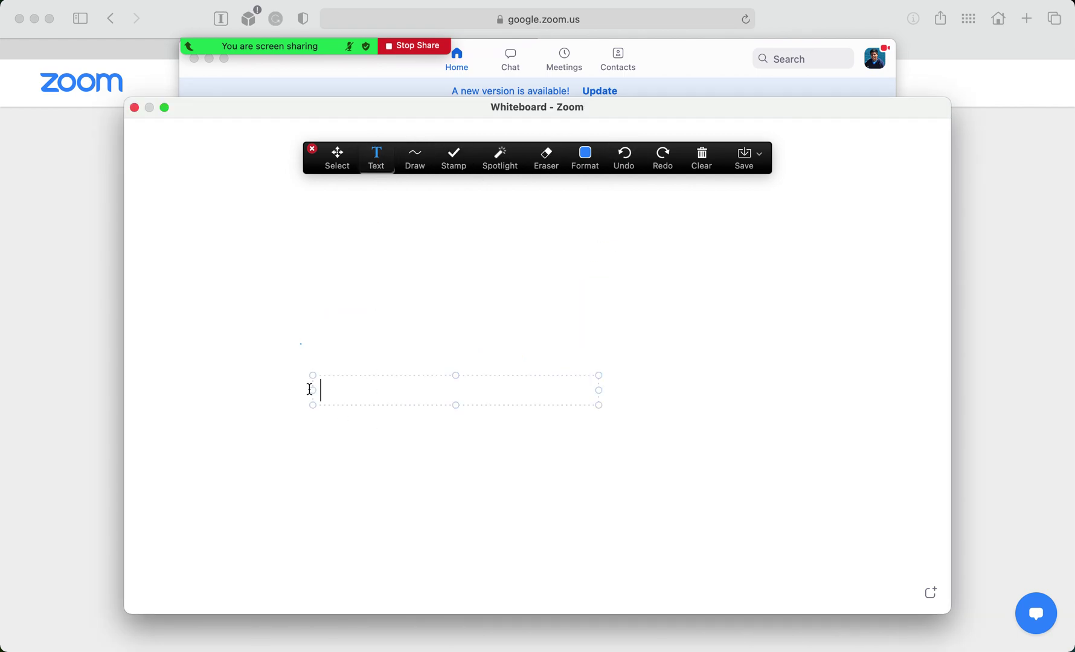
pyautogui.write('My name is Keshav!')
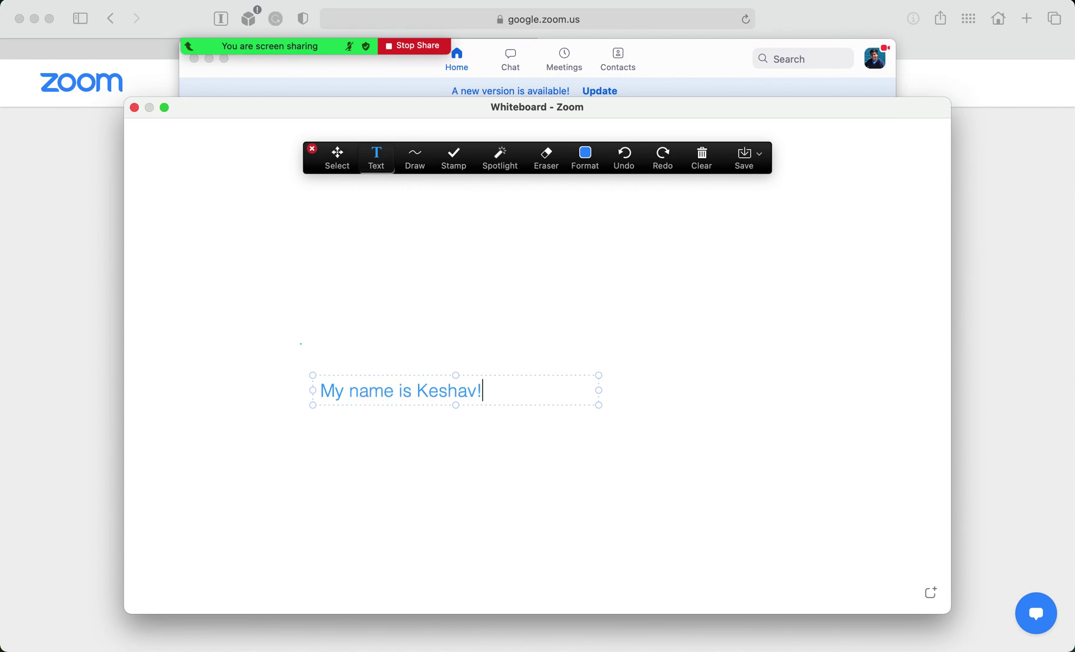
# - Place three star stamps on the whiteboard, to the right of the text line
pyautogui.click(454, 160)
pyautogui.click(421, 236)
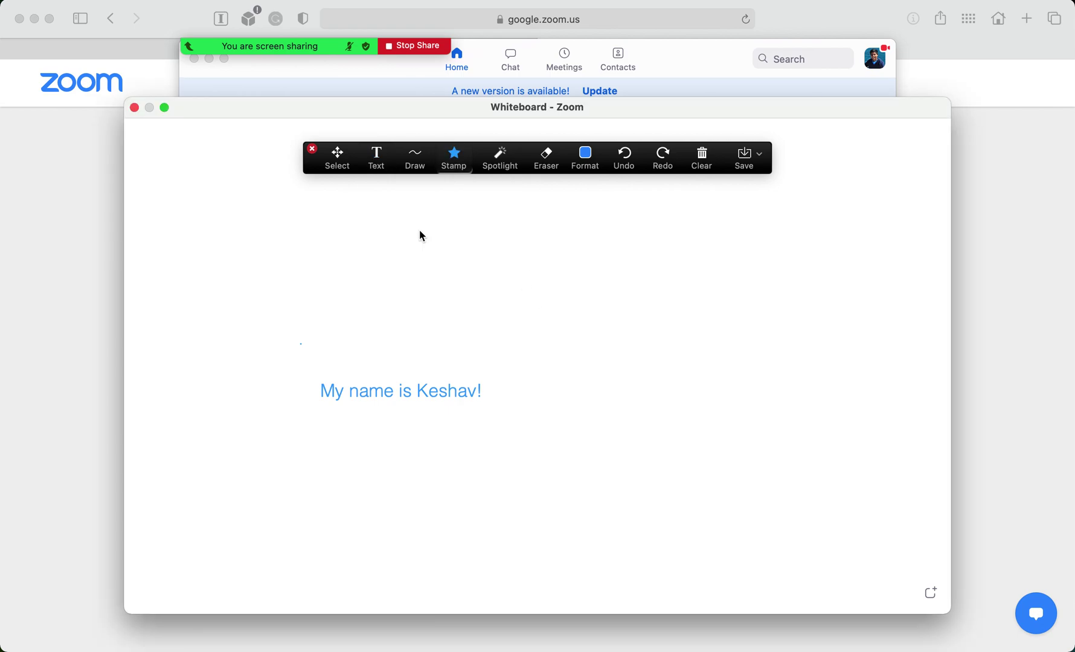
pyautogui.click(597, 301)
pyautogui.click(693, 315)
pyautogui.click(650, 418)
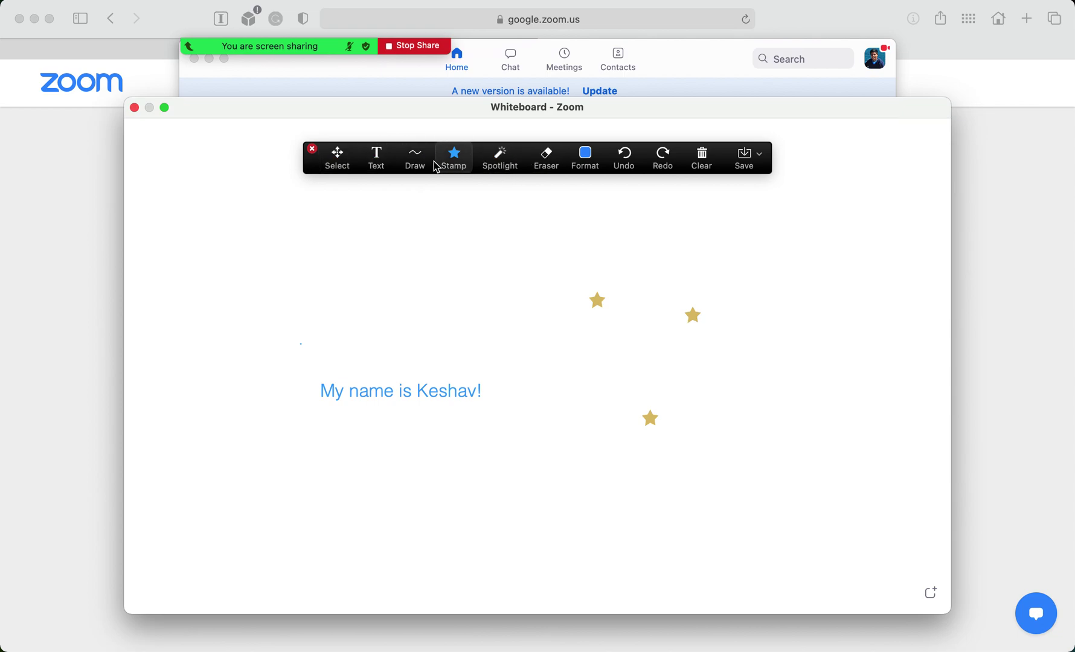
# - Draw a solid rectangle above the text line and a solid ellipse to the right of the stars
pyautogui.click(415, 158)
pyautogui.click(430, 253)
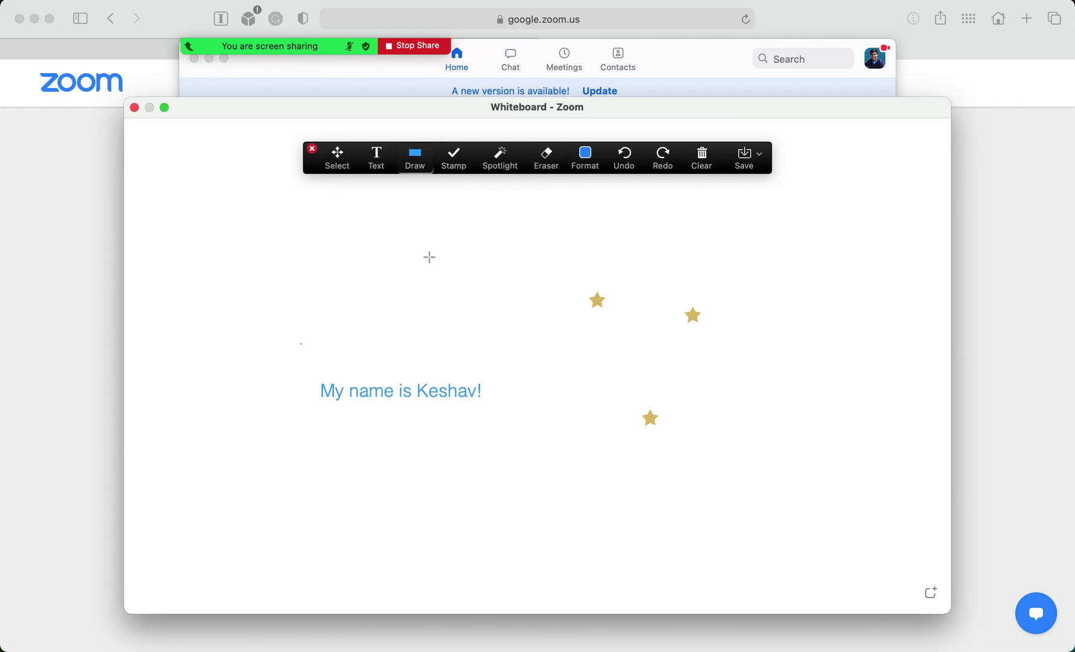
pyautogui.click(410, 164)
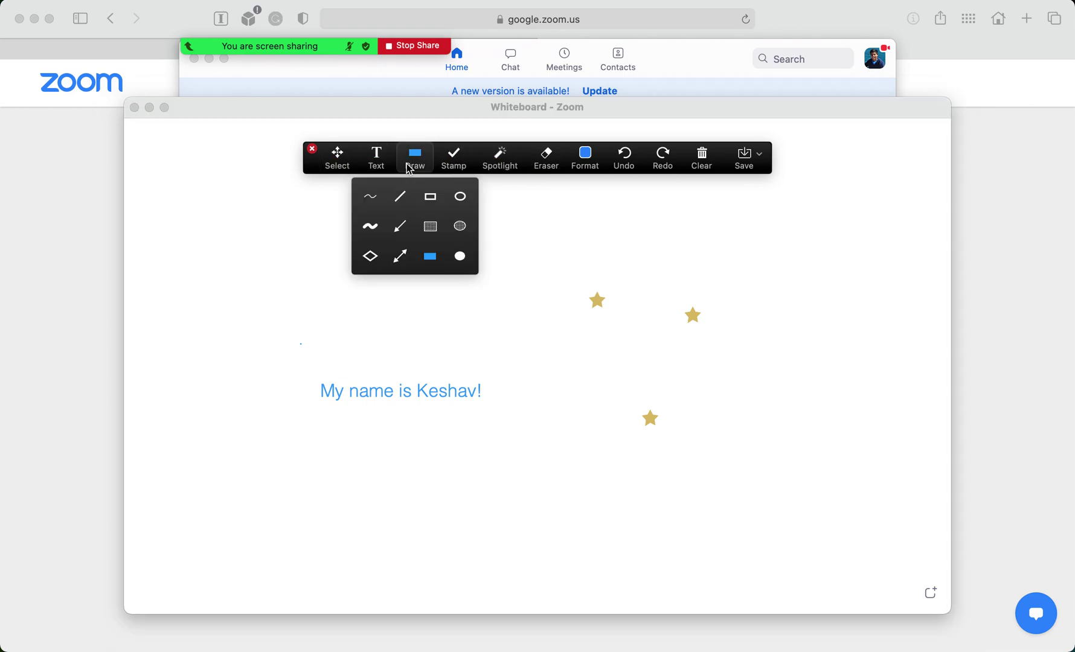
pyautogui.click(429, 259)
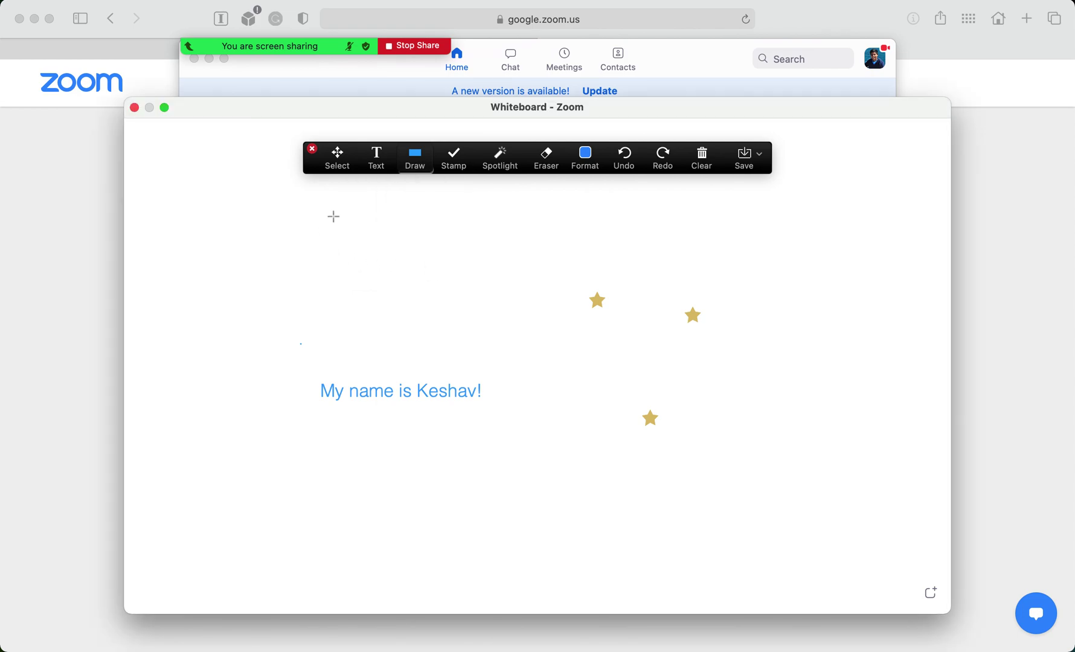
pyautogui.moveTo(323, 215); pyautogui.dragTo(497, 300)
pyautogui.click(416, 164)
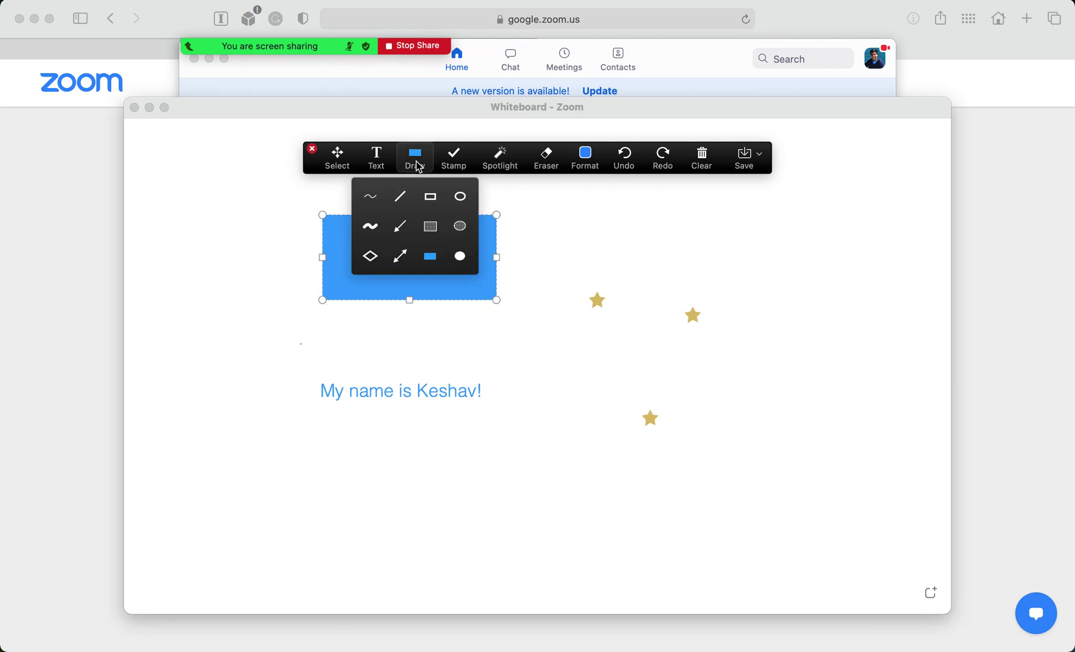
pyautogui.click(460, 256)
pyautogui.moveTo(760, 217); pyautogui.dragTo(880, 315)
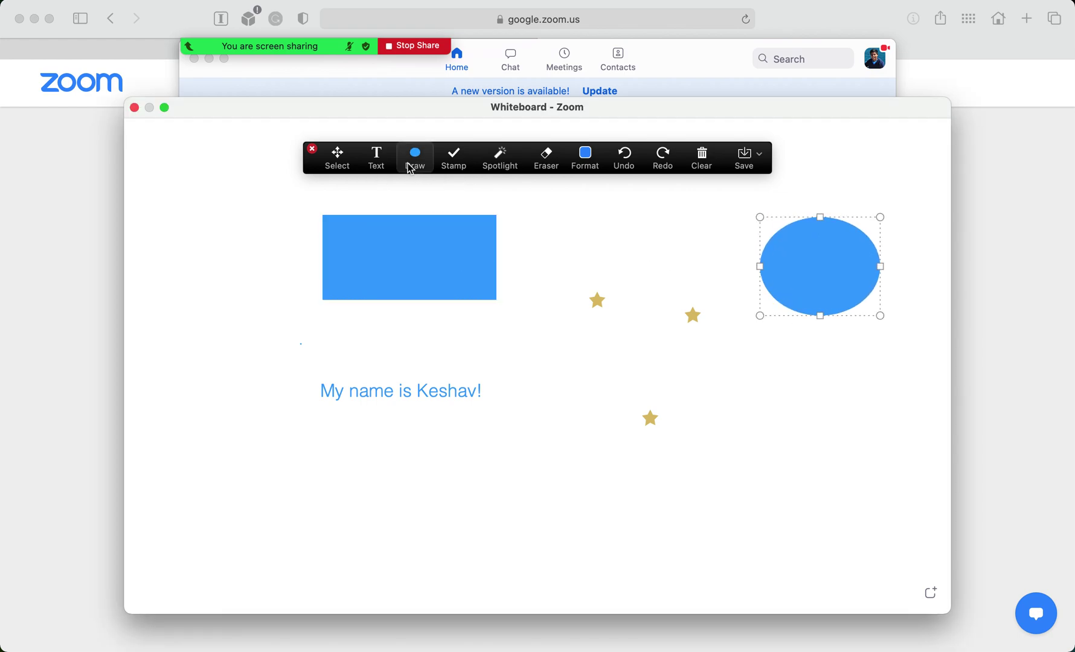
# - Draw an outlined diamond below the text line and a horizontal right-pointing arrow just above the lowest star
pyautogui.click(410, 170)
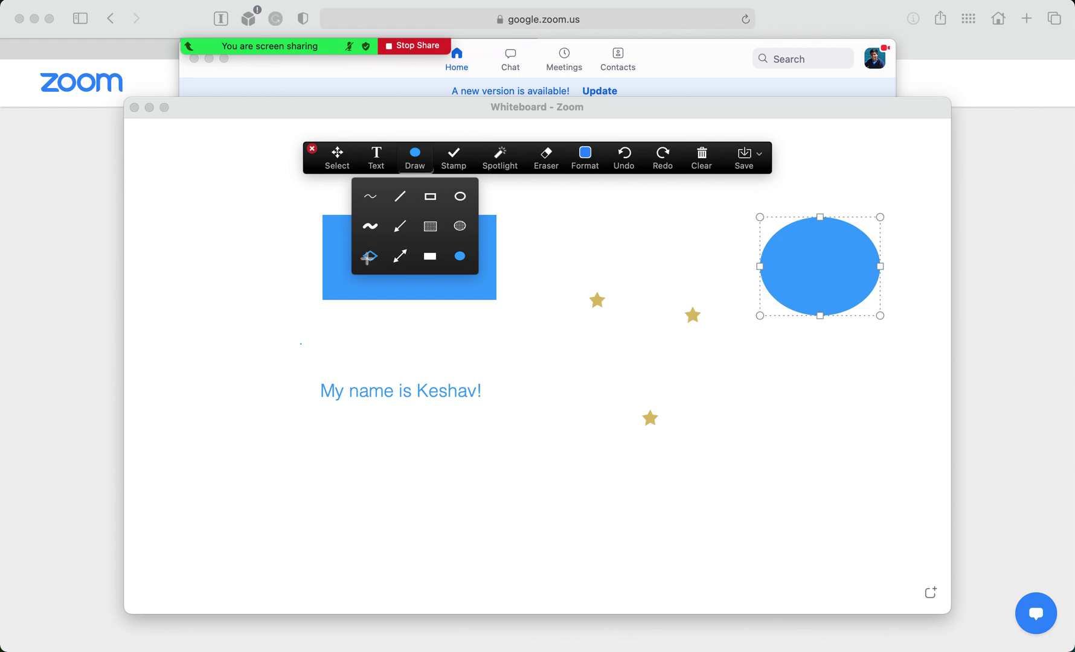
pyautogui.click(369, 258)
pyautogui.moveTo(371, 517)
pyautogui.mouseDown()
pyautogui.moveTo(498, 517)
pyautogui.moveTo(519, 486)
pyautogui.moveTo(458, 432)
pyautogui.moveTo(319, 447)
pyautogui.mouseUp()
pyautogui.click(413, 160)
pyautogui.click(400, 226)
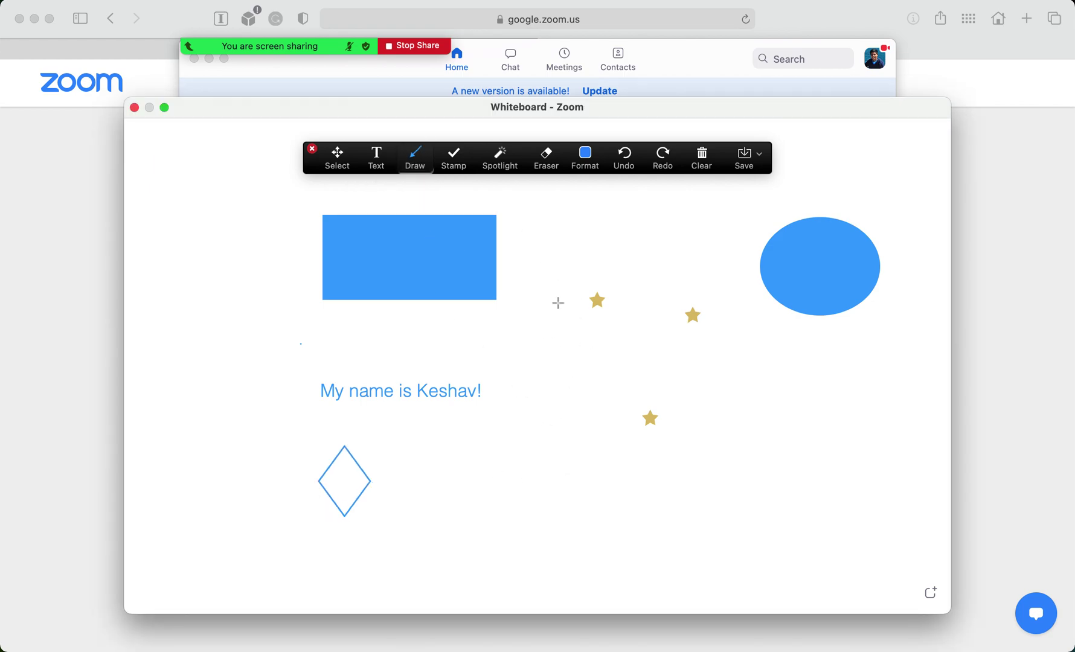
pyautogui.moveTo(618, 389); pyautogui.dragTo(792, 387)
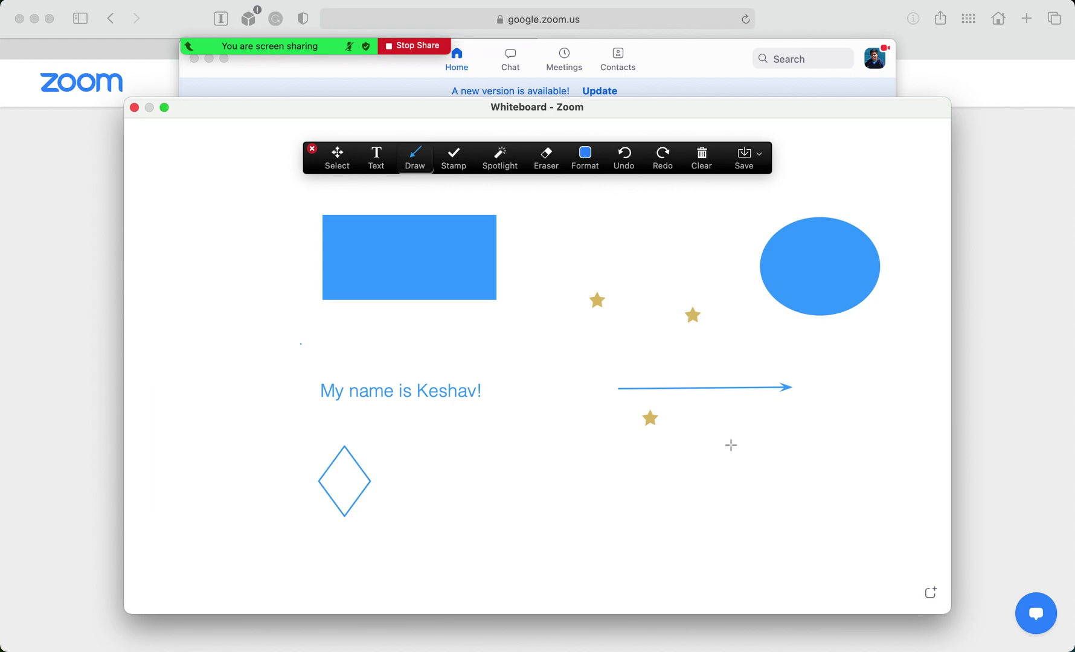
# - Clear all drawings from the whiteboard and close it to stop sharing
pyautogui.click(698, 162)
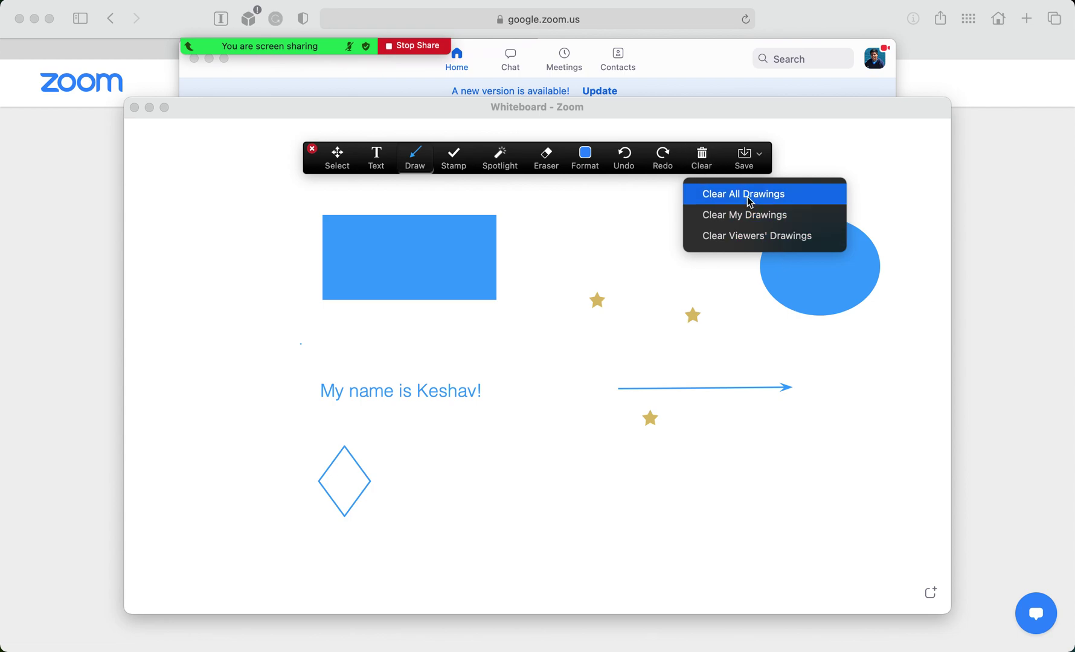
pyautogui.click(749, 194)
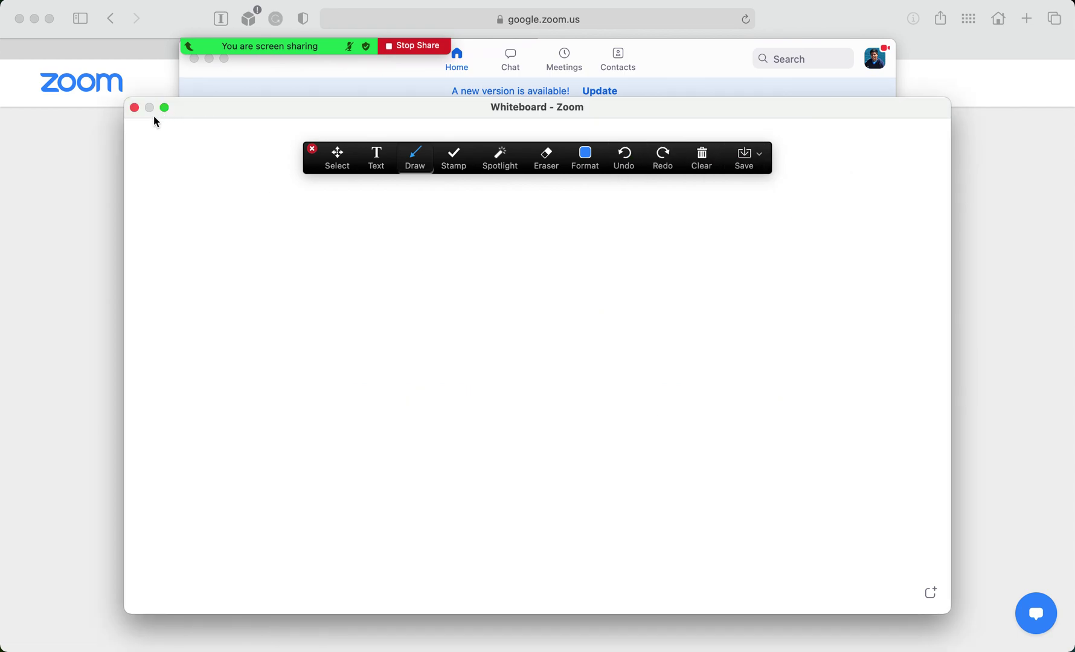
pyautogui.click(134, 108)
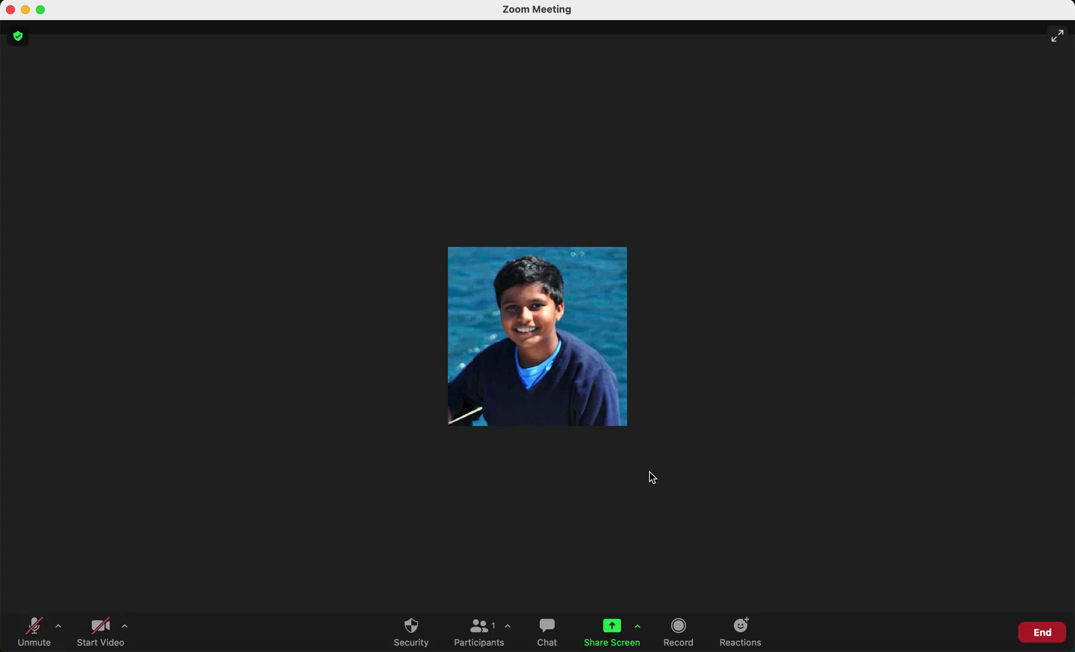
# - Start recording the meeting with the microphone unmuted, mute it again, and stop the recording
pyautogui.click(689, 638)
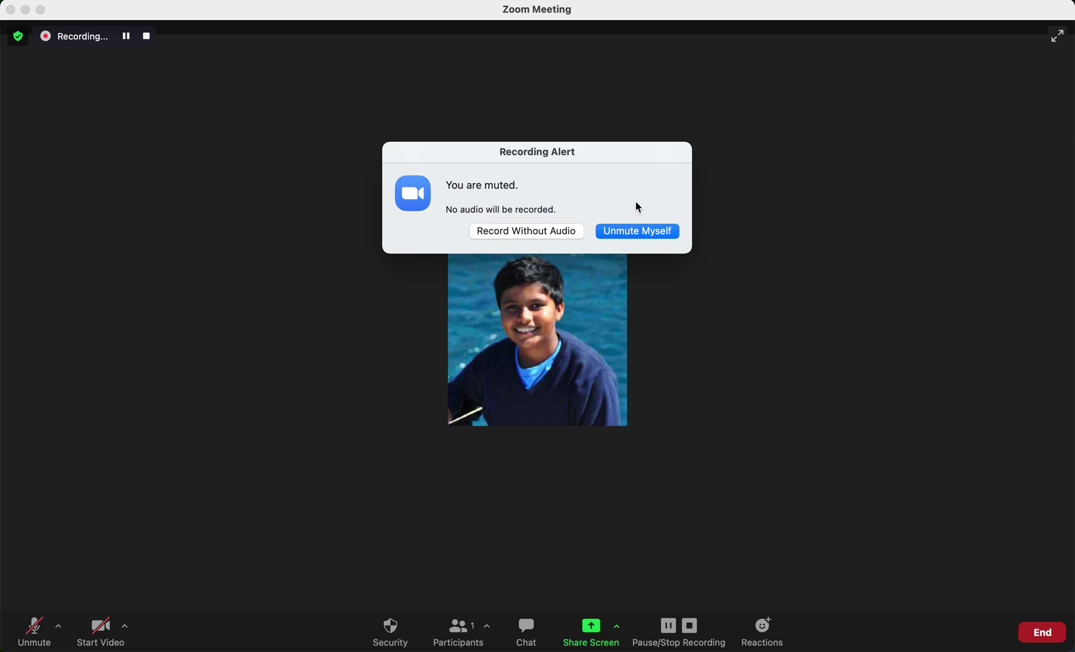
pyautogui.click(643, 234)
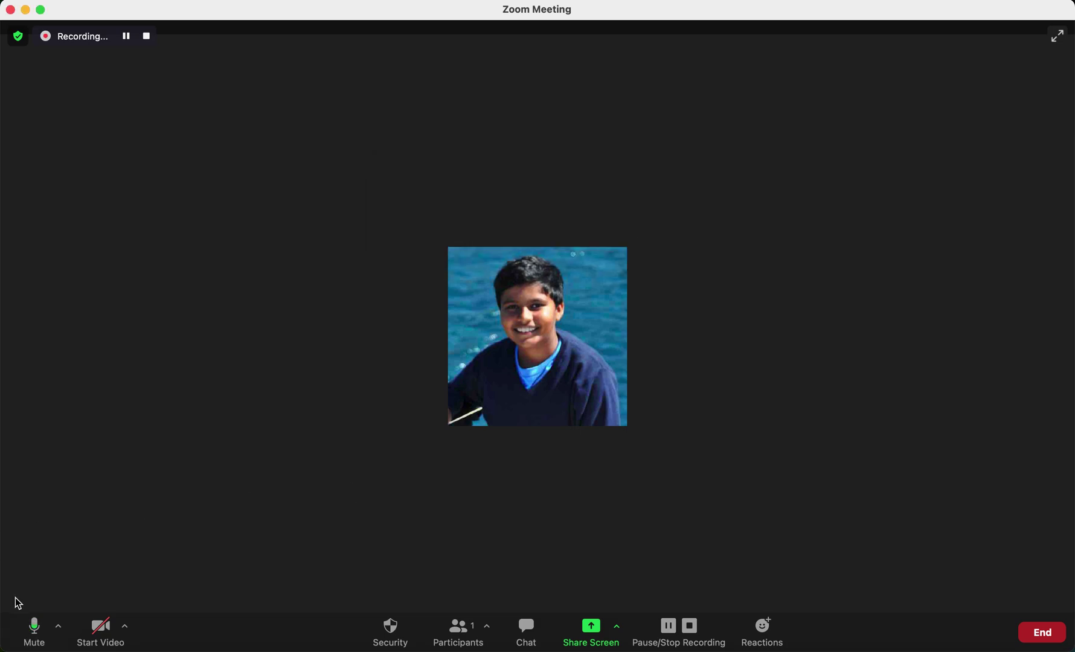
pyautogui.click(34, 628)
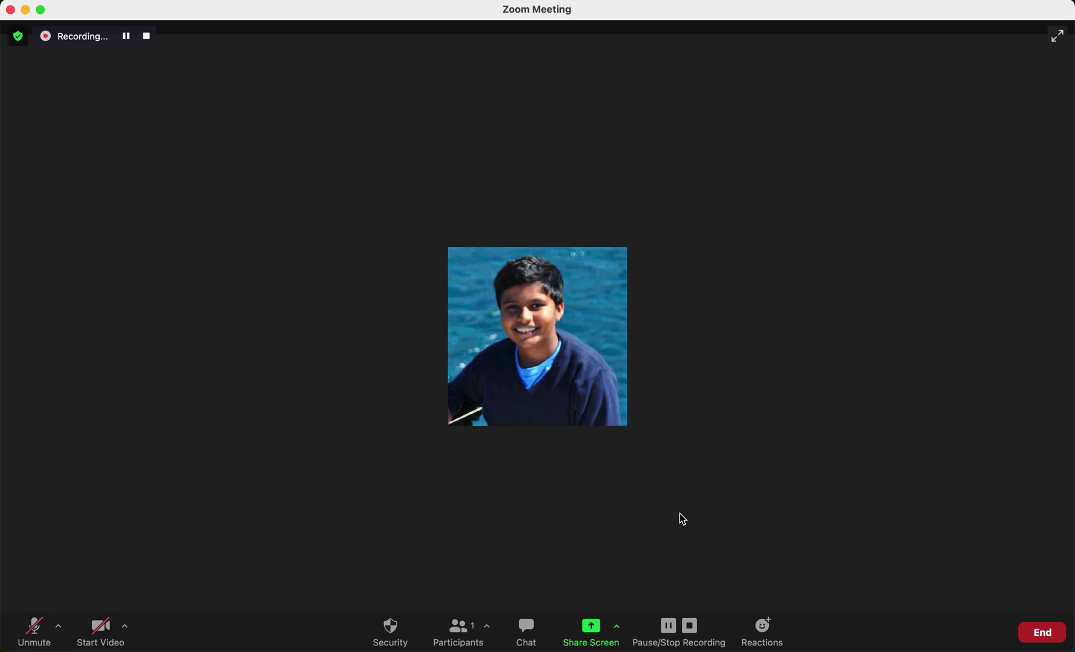
pyautogui.click(691, 627)
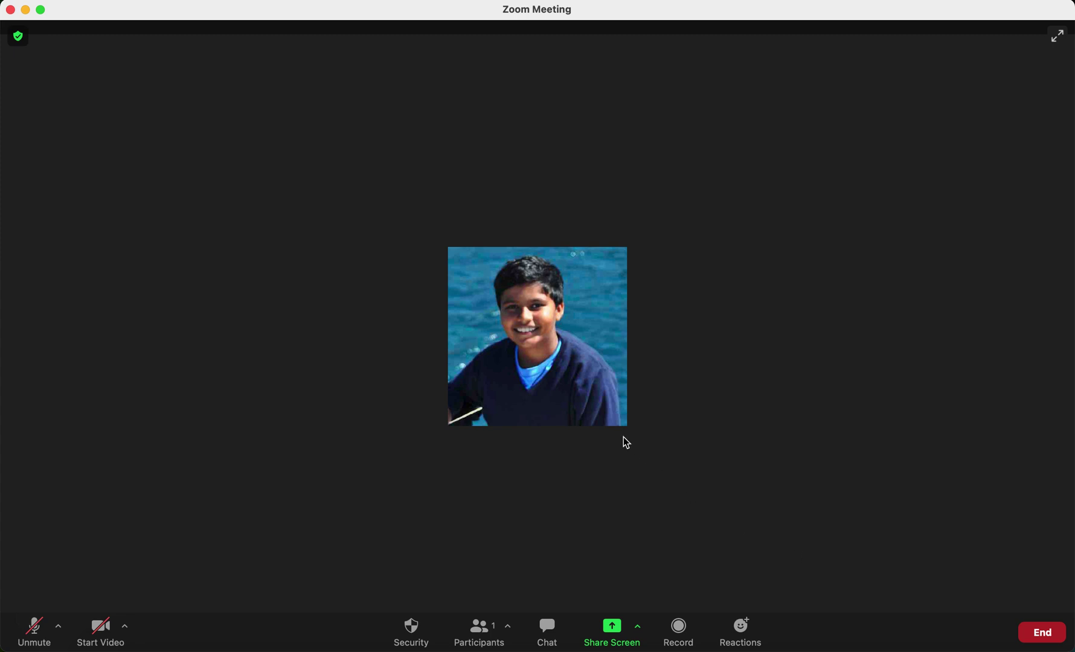
pyautogui.hotkey('alt', 'space')
pyautogui.write('dc')
pyautogui.press('BackSpace')
pyautogui.write('oc')
pyautogui.press('BackSpace')
pyautogui.press('BackSpace')
pyautogui.press('BackSpace')
pyautogui.press('Escape')
# - Switch to Finder and open the 2021-06-17 recording folder inside the Zoom folder in Documents
pyautogui.moveTo(229, 631)
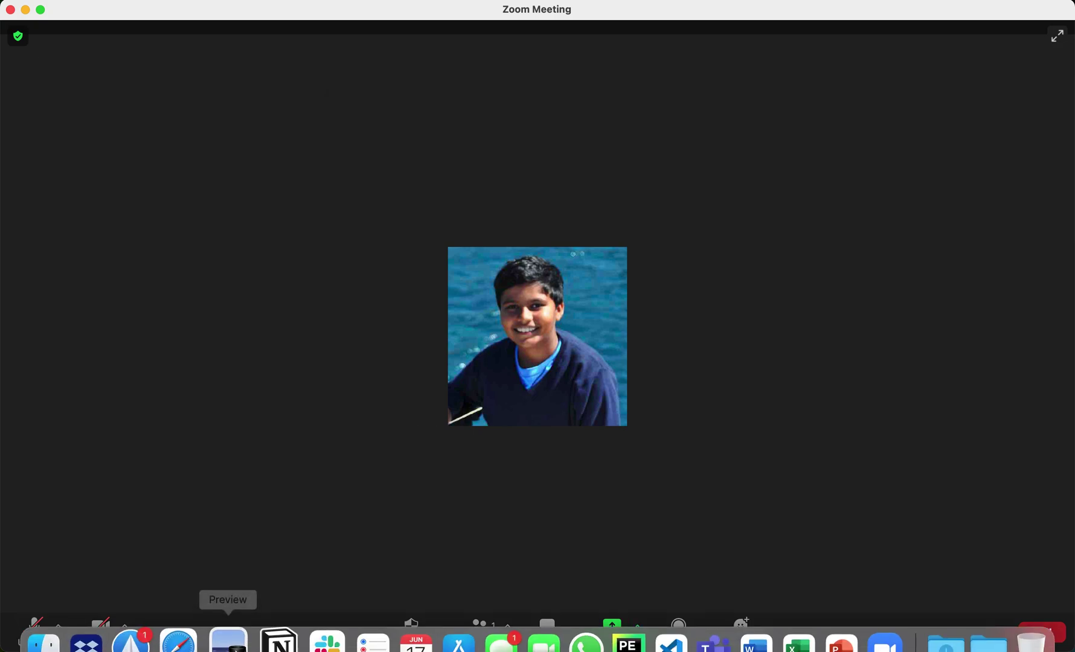
pyautogui.click(60, 616)
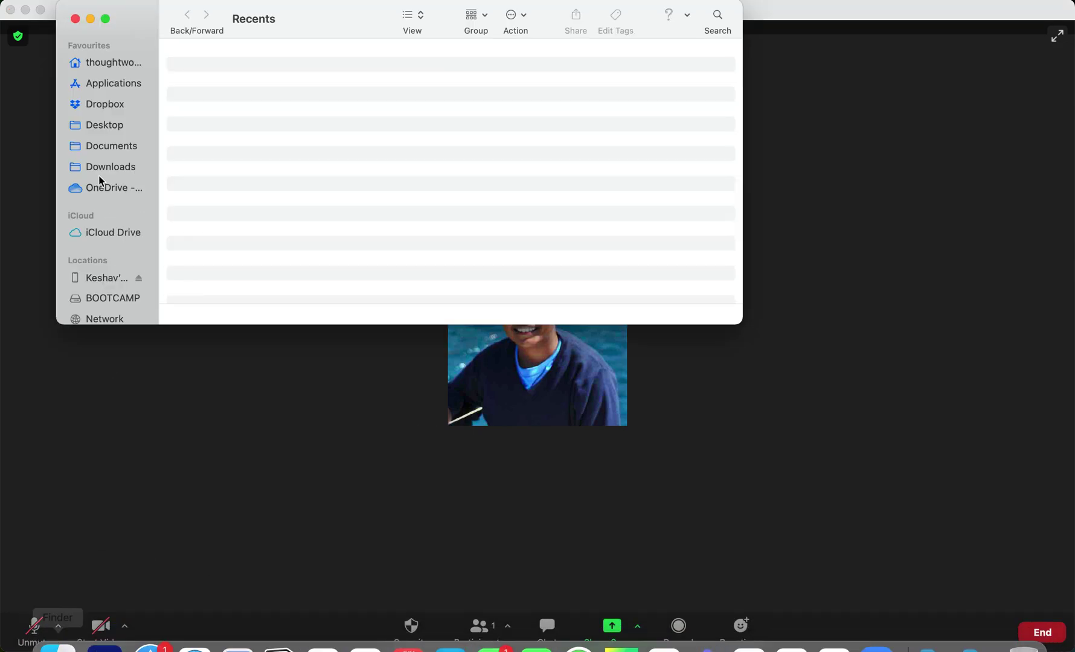
pyautogui.click(104, 147)
pyautogui.moveTo(145, 12); pyautogui.dragTo(182, 38)
pyautogui.scroll(-10, 253, 128)
pyautogui.scroll(5, 252, 128)
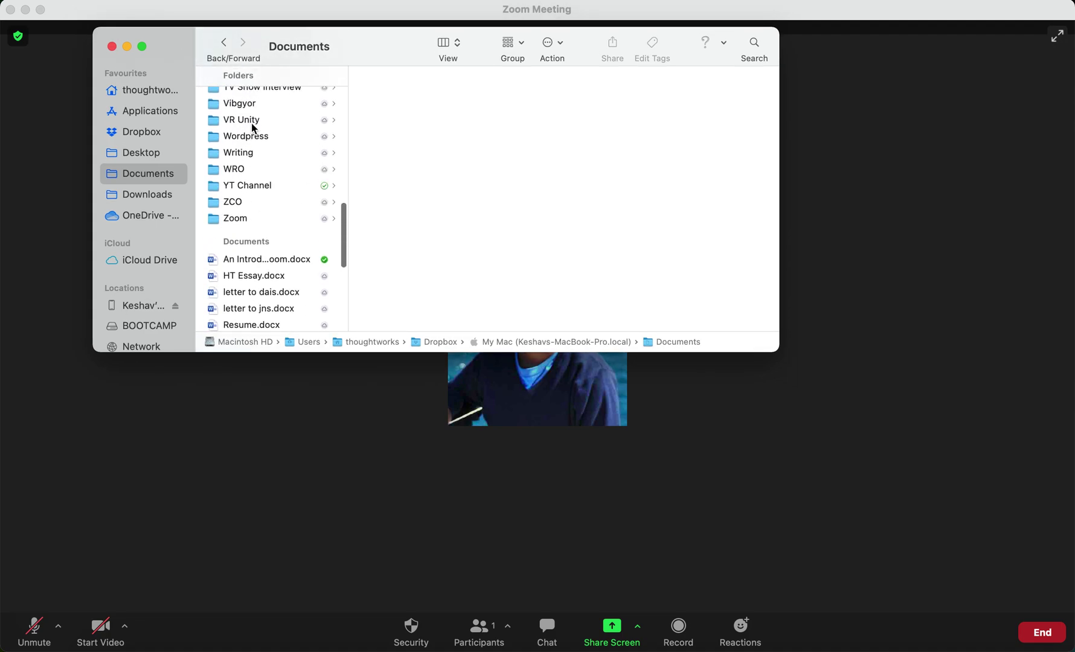
pyautogui.click(245, 218)
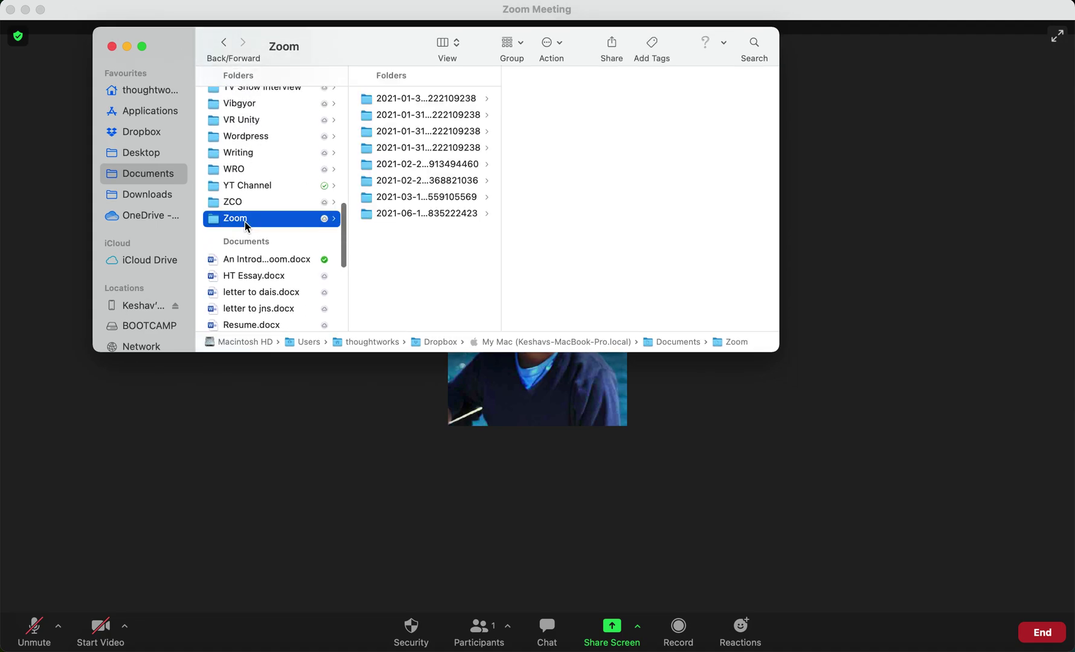
pyautogui.click(436, 214)
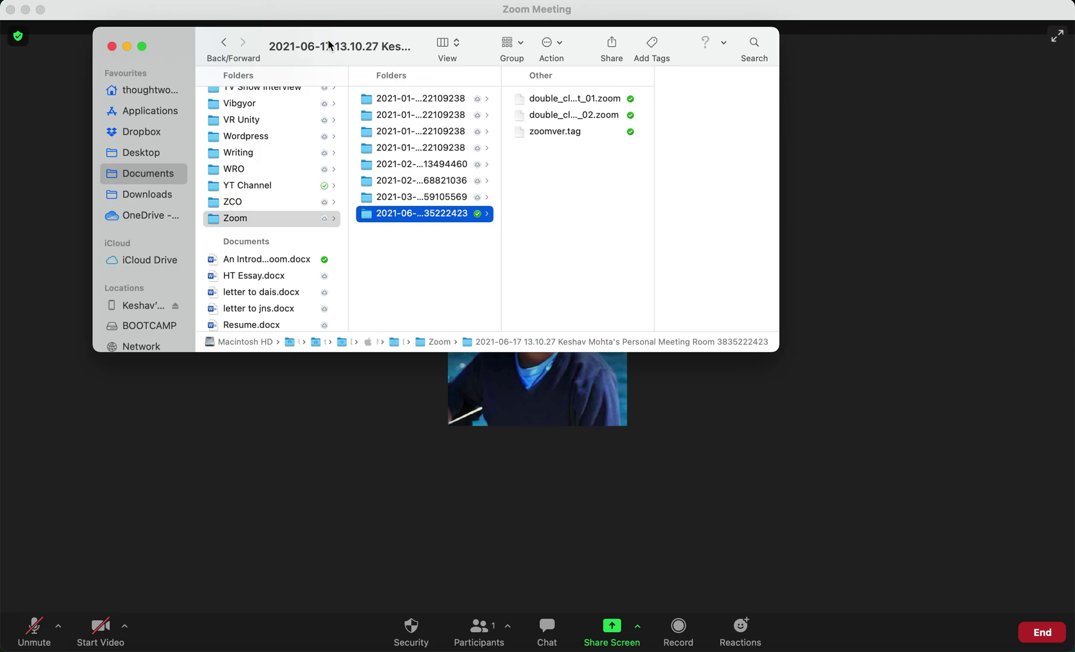
# - Examine the recording folder's name and files, try opening the double_click_to_convert files, and return to the Zoom meeting
pyautogui.moveTo(325, 49)
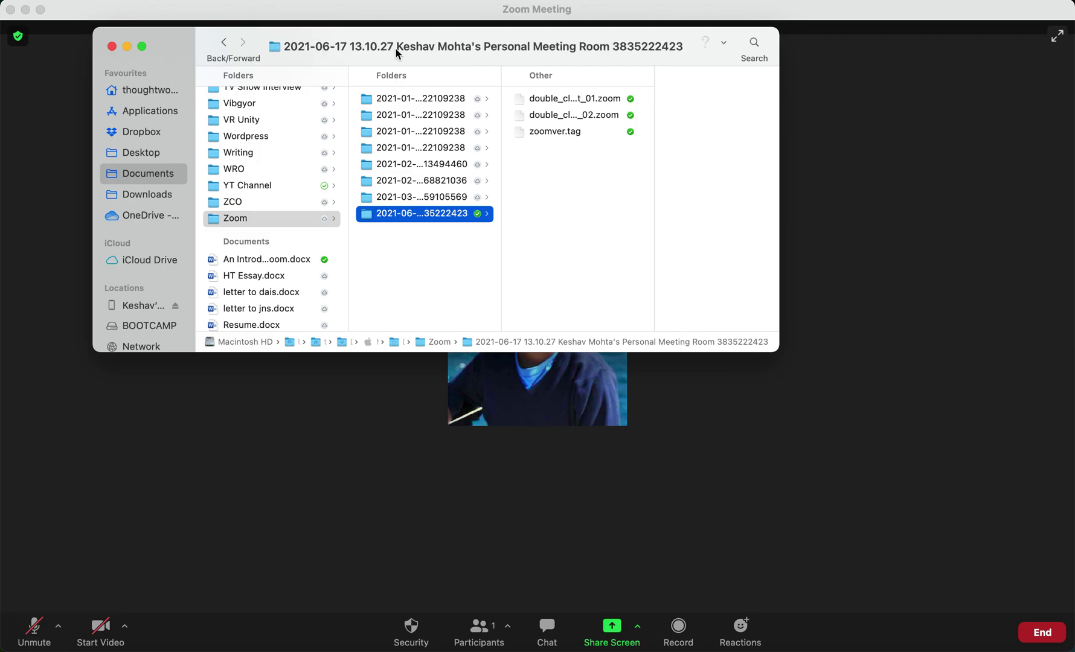
pyautogui.click(622, 102)
pyautogui.press('Down')
pyautogui.press('Down')
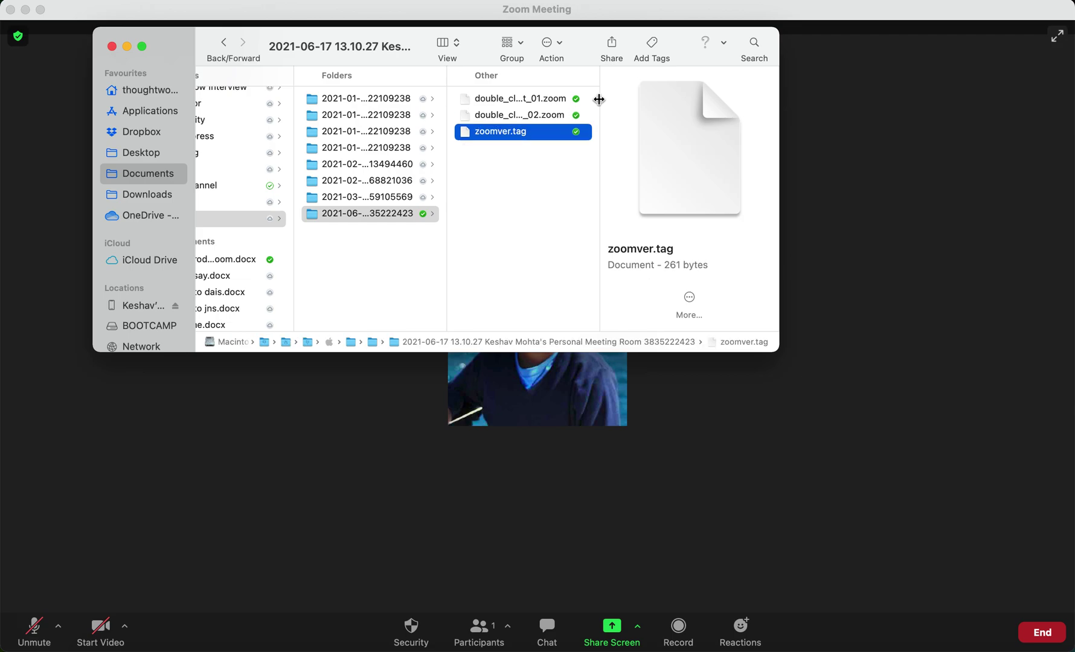
pyautogui.press('Up')
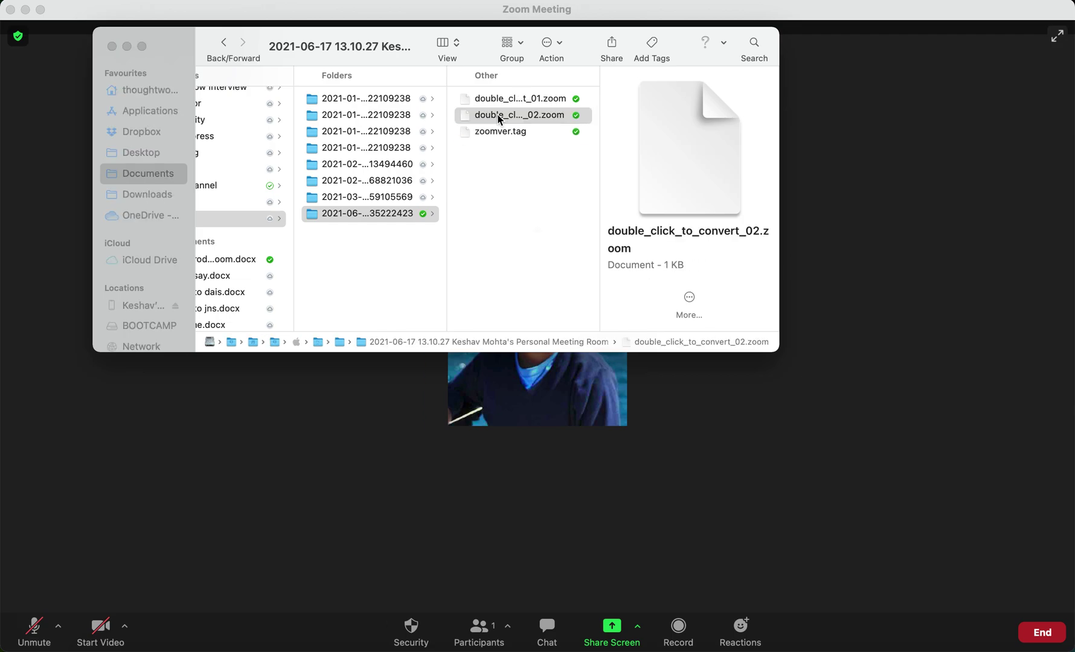
pyautogui.click(540, 340)
pyautogui.doubleClick(524, 101)
pyautogui.click(525, 349)
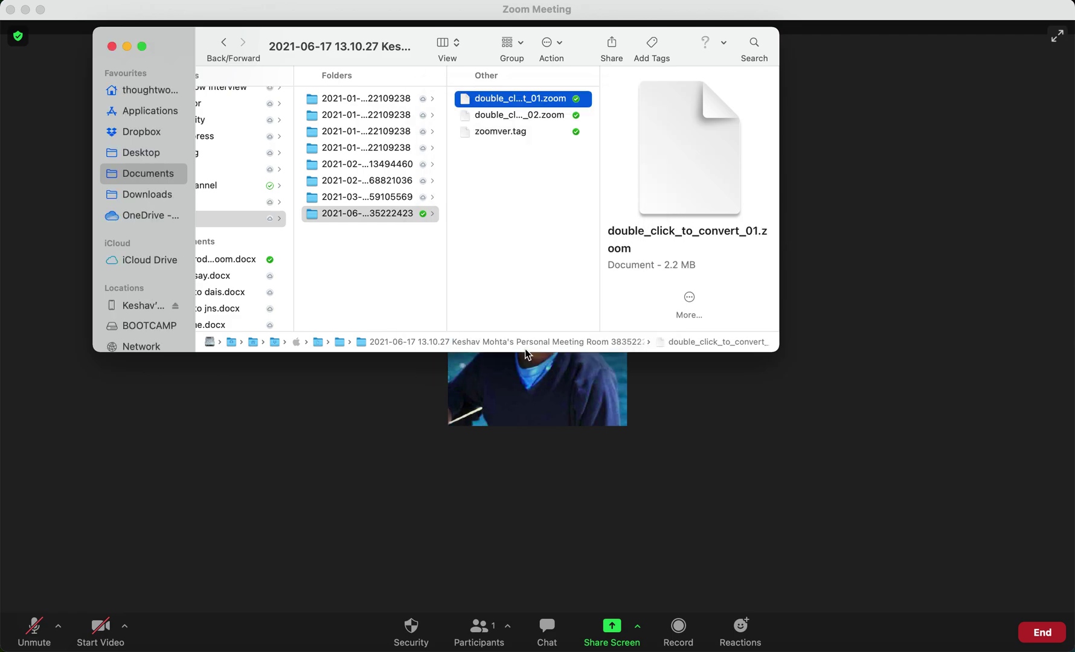
pyautogui.click(513, 134)
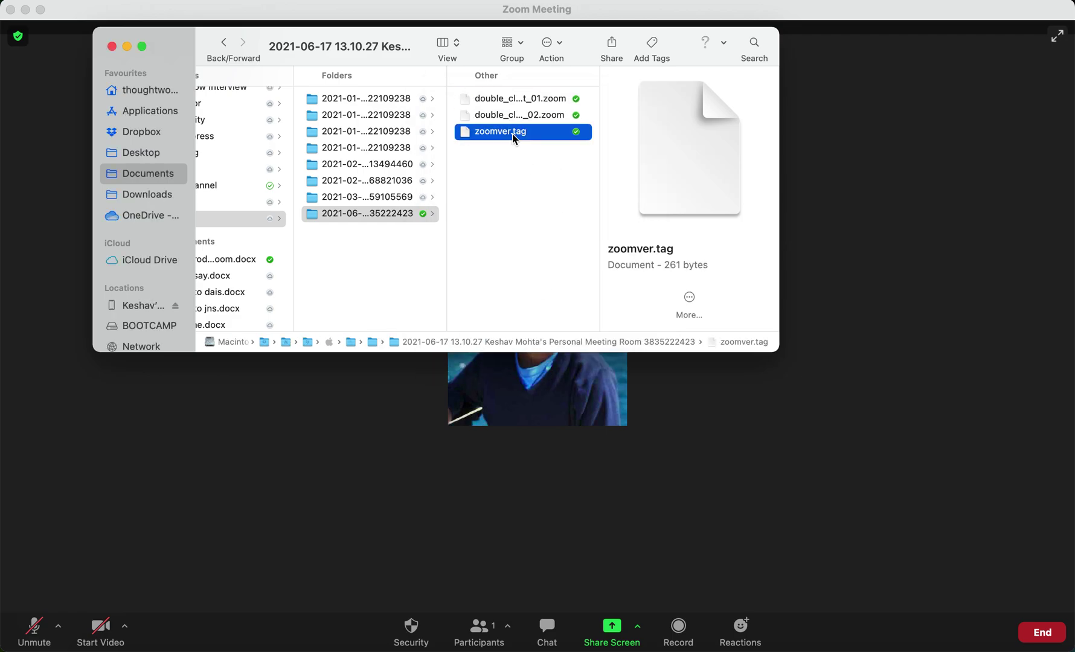
pyautogui.click(255, 603)
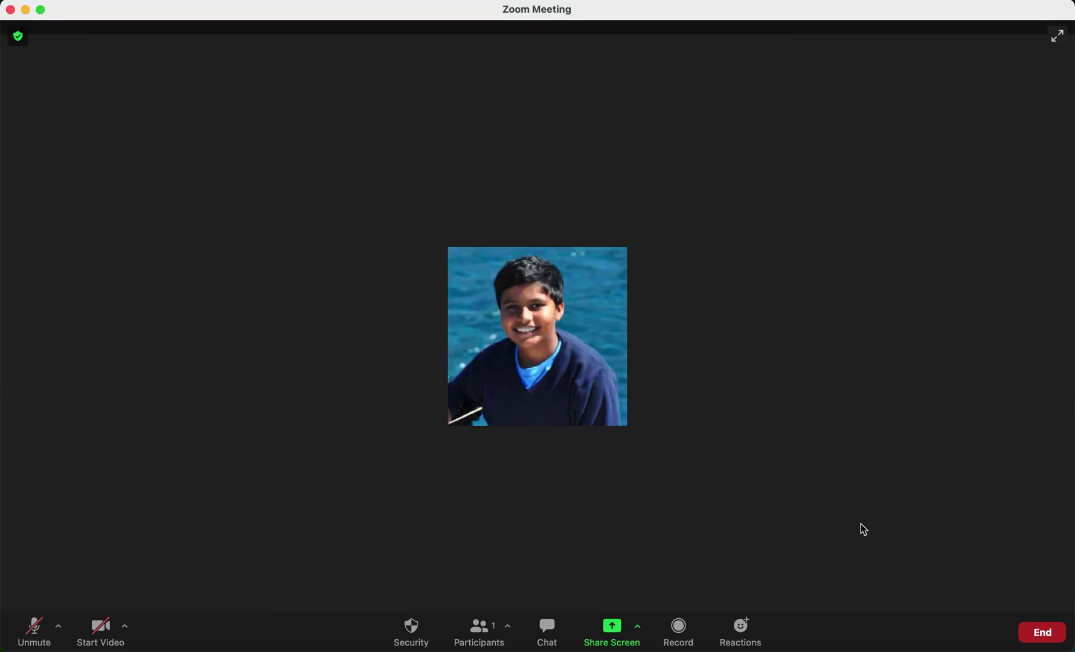
# - End the meeting for all participants
pyautogui.click(1042, 632)
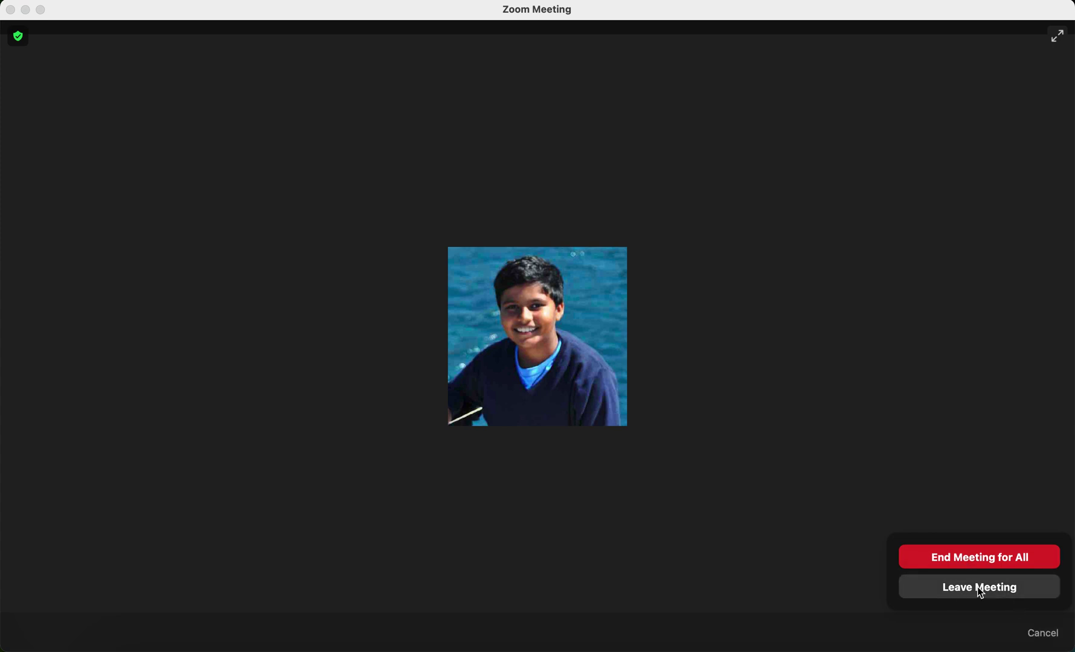
pyautogui.click(1062, 630)
pyautogui.click(1061, 630)
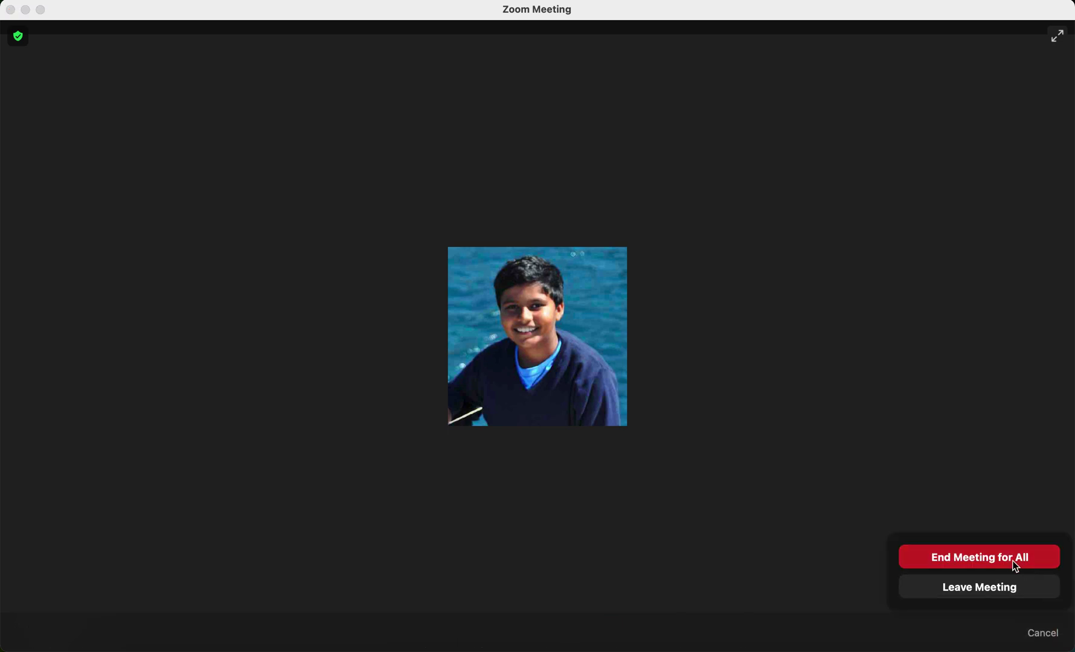
pyautogui.click(1008, 556)
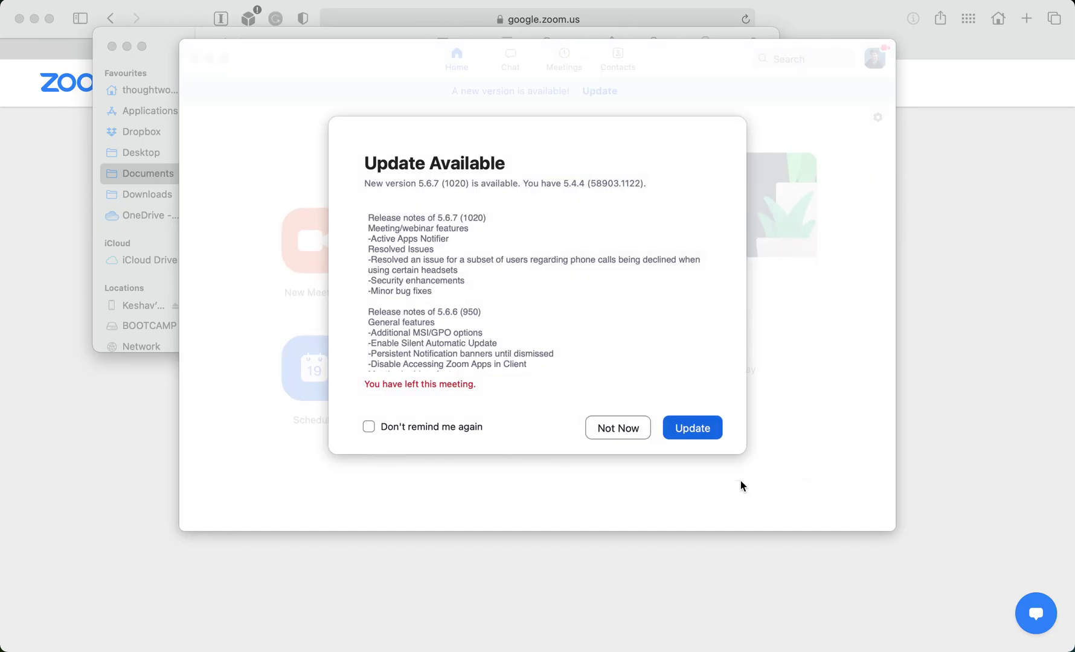